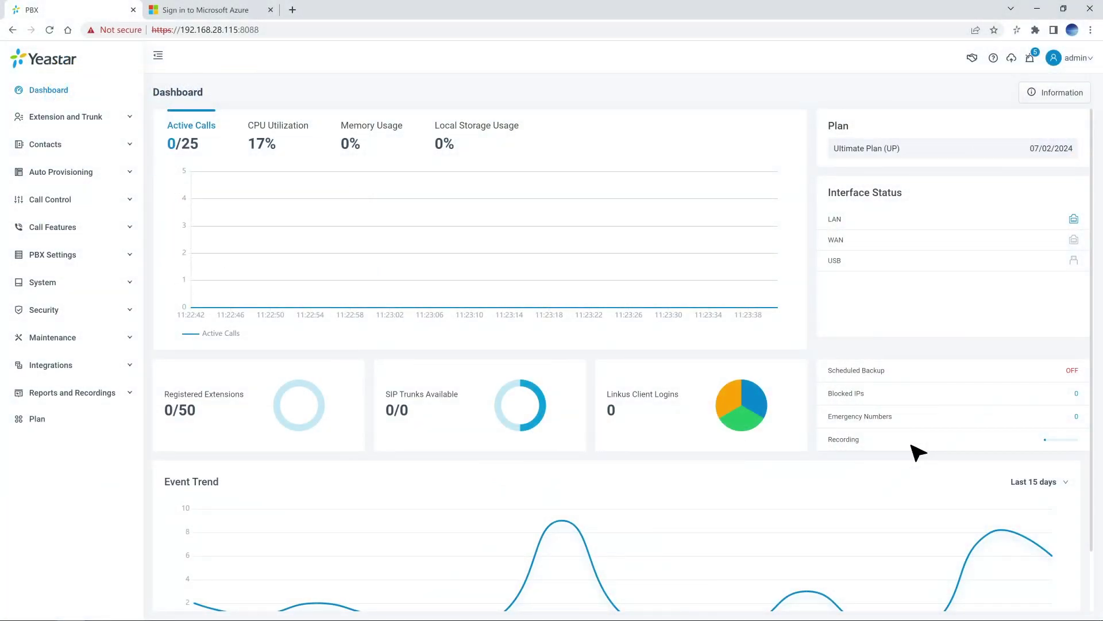
Open the Microsoft 365 integration under Integrations > User Sync & SSO and copy its Redirect URI
{"action": "left_click", "coordinate": [130, 365]}
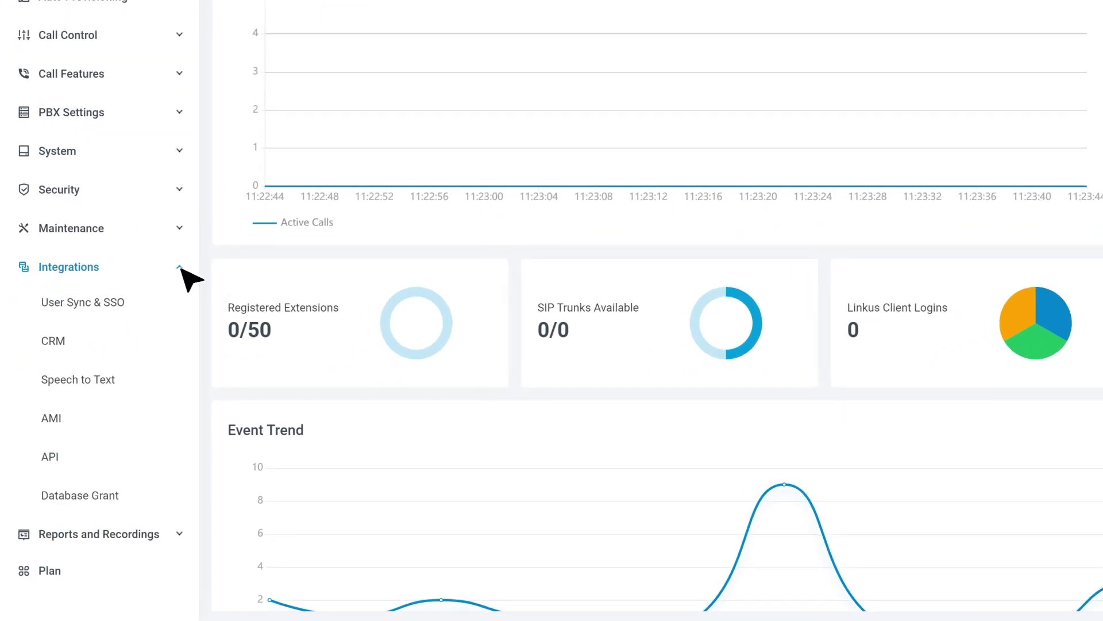
{"action": "left_click", "coordinate": [143, 313]}
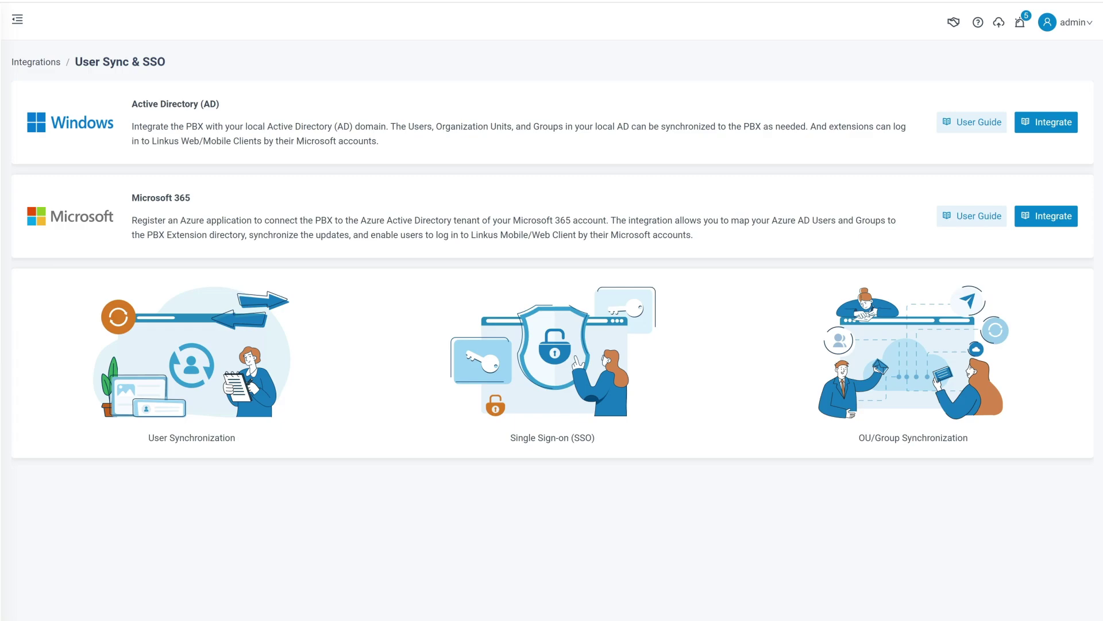
{"action": "left_click", "coordinate": [1057, 223]}
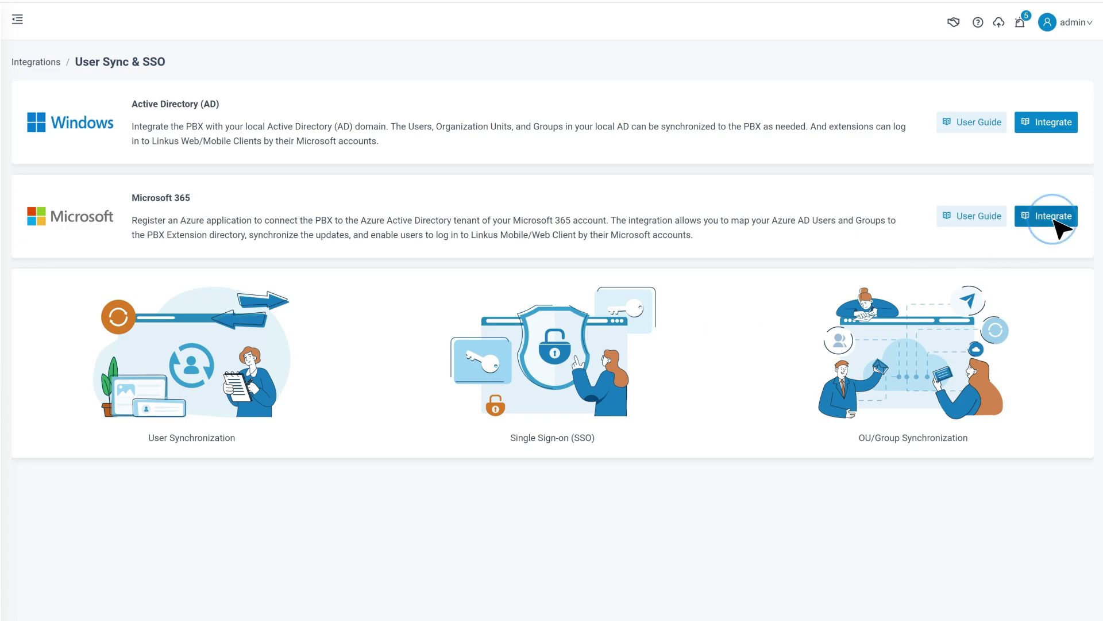
{"action": "left_click", "coordinate": [492, 203]}
{"action": "left_click", "coordinate": [491, 204]}
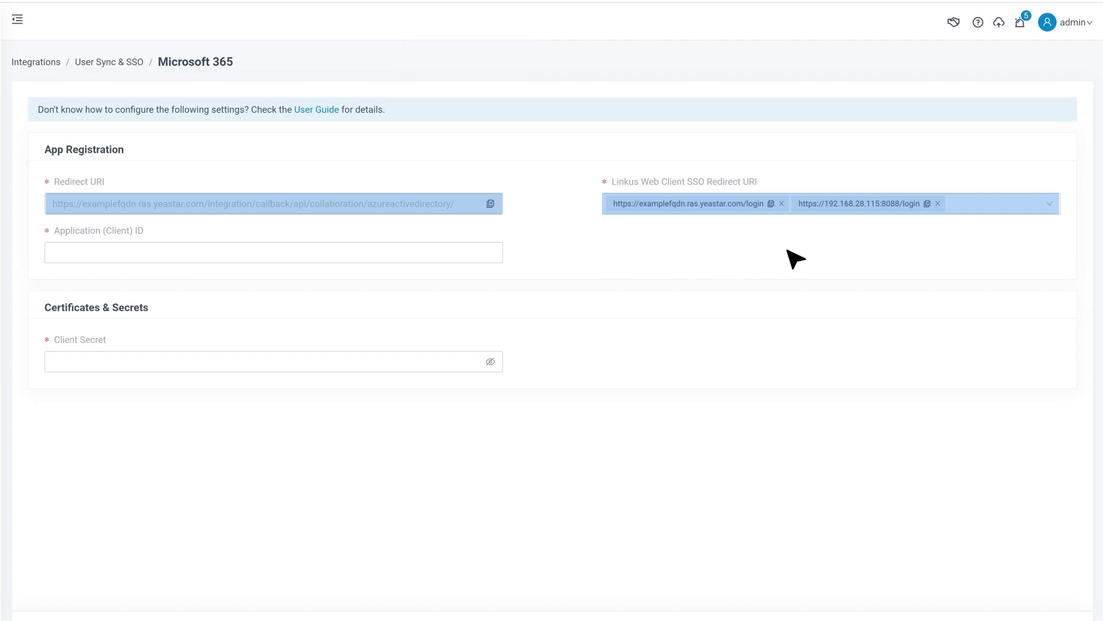
{"action": "left_click", "coordinate": [253, 12]}
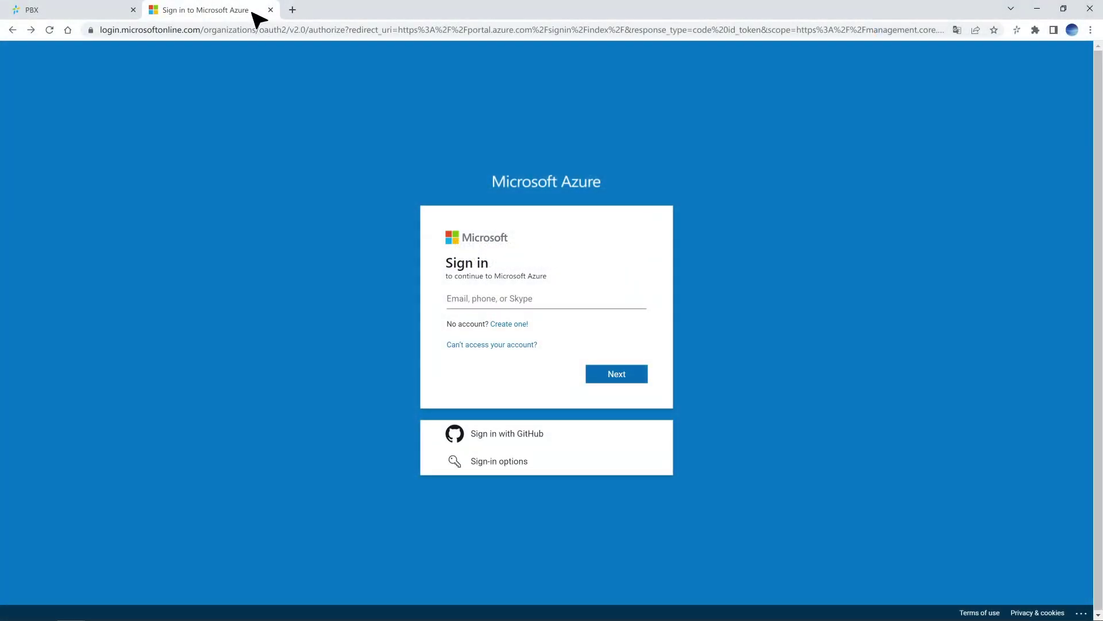
Sign in to the Azure portal with the admin account e-mail and password
{"action": "left_click", "coordinate": [628, 300]}
{"action": "left_click", "coordinate": [631, 372]}
{"action": "key", "text": "ctrl+v"}
{"action": "left_click", "coordinate": [625, 402]}
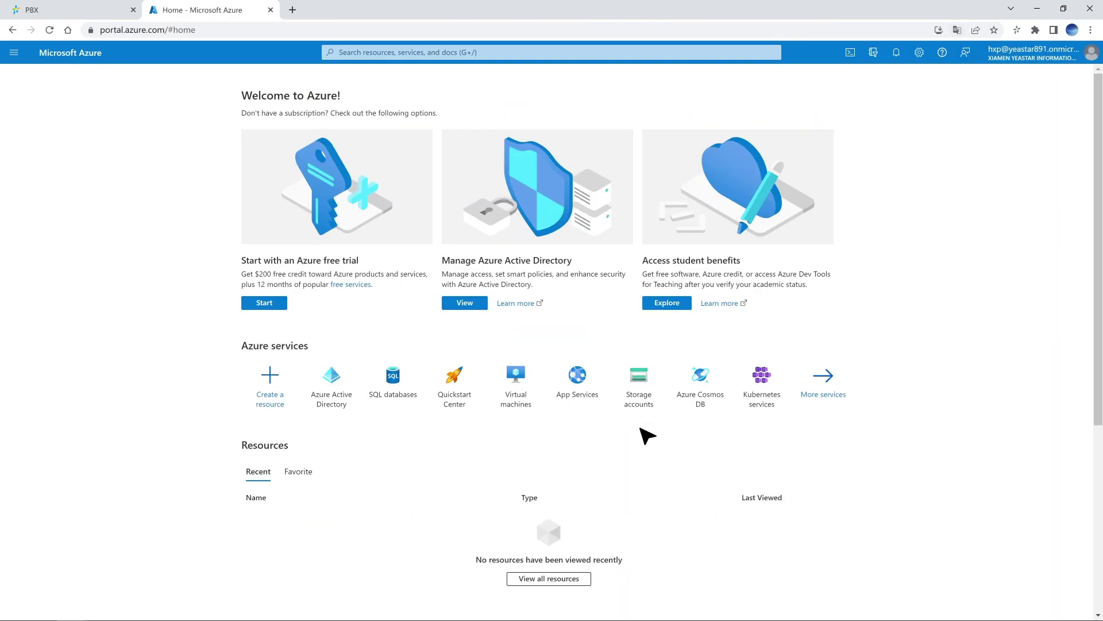
Go to App registrations in Azure Active Directory
{"action": "left_click", "coordinate": [498, 56]}
{"action": "type", "text": "Azure Active Directory"}
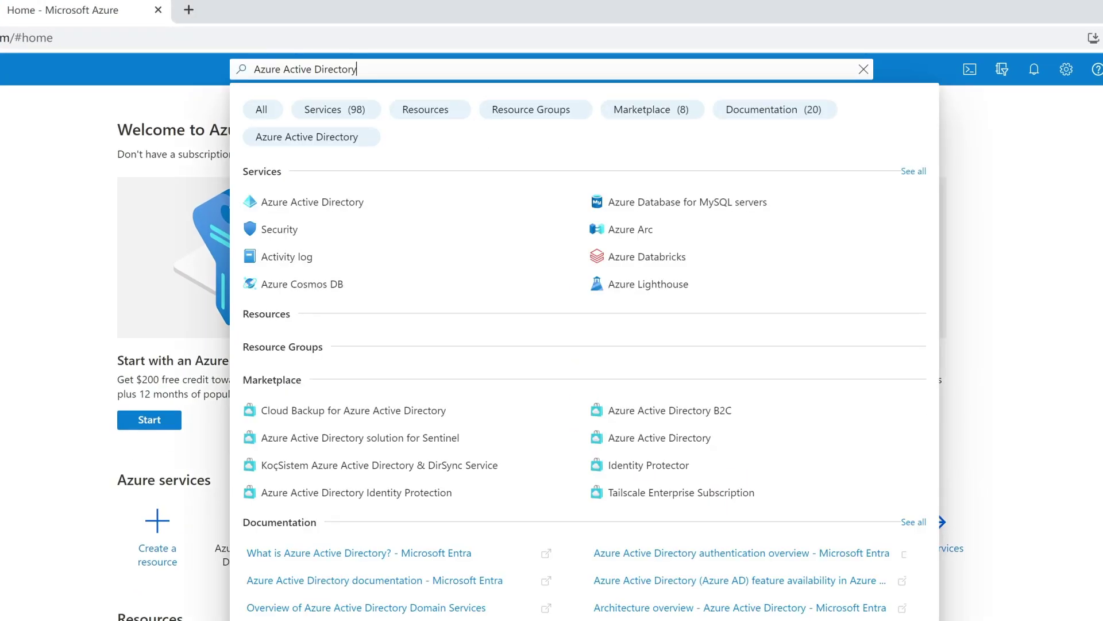
{"action": "left_click", "coordinate": [394, 209]}
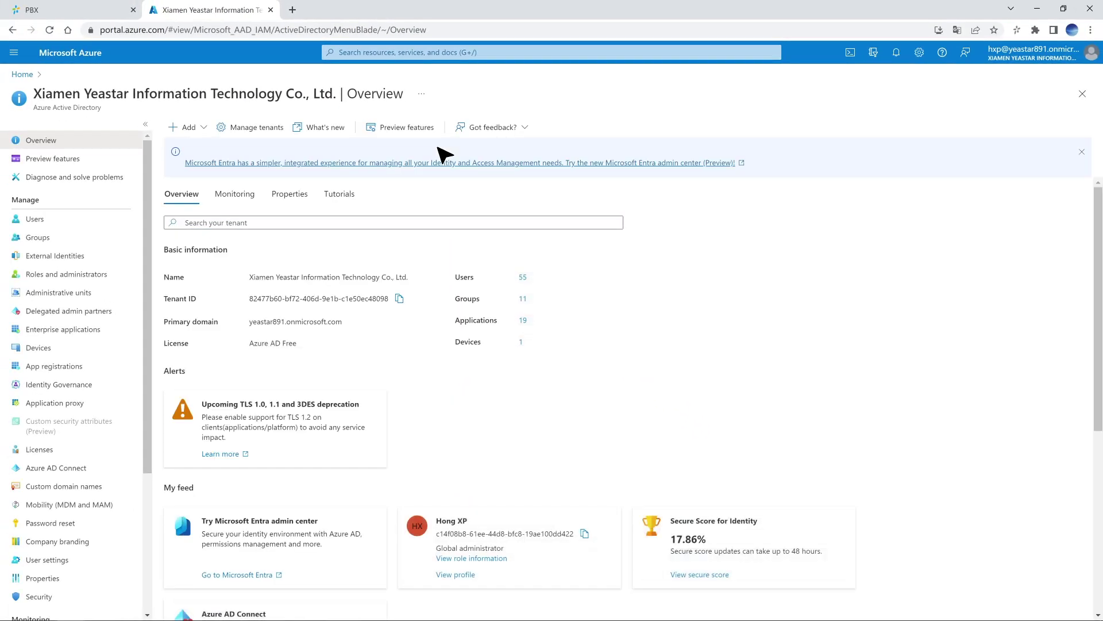
{"action": "left_click", "coordinate": [116, 366]}
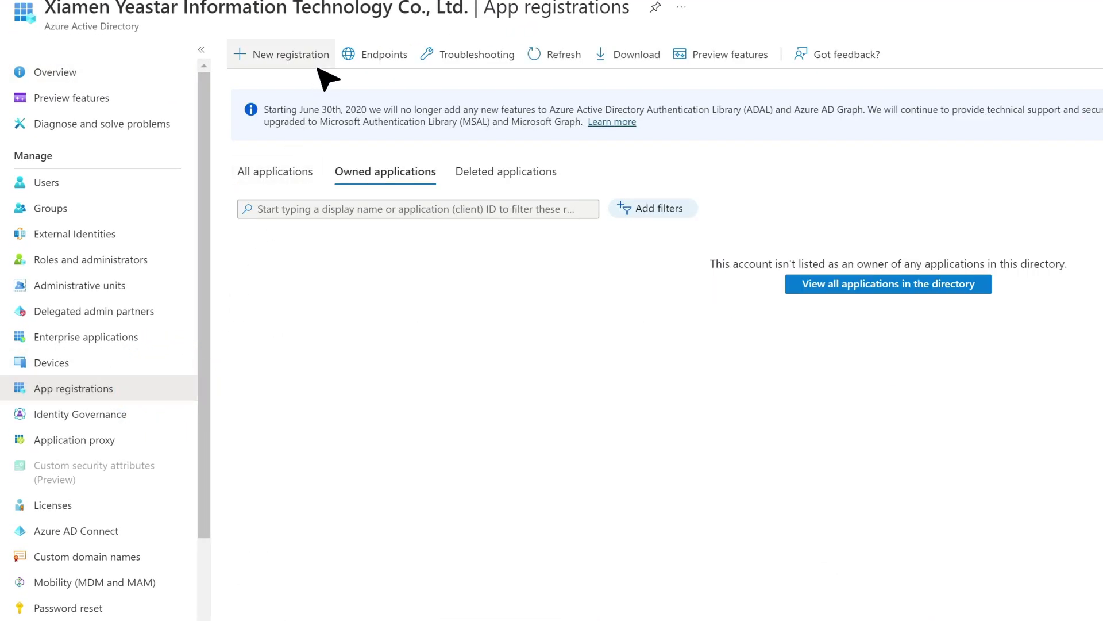
Register a single-tenant app named Yeastar_PBX with the PBX's Web redirect URI
{"action": "left_click", "coordinate": [320, 53]}
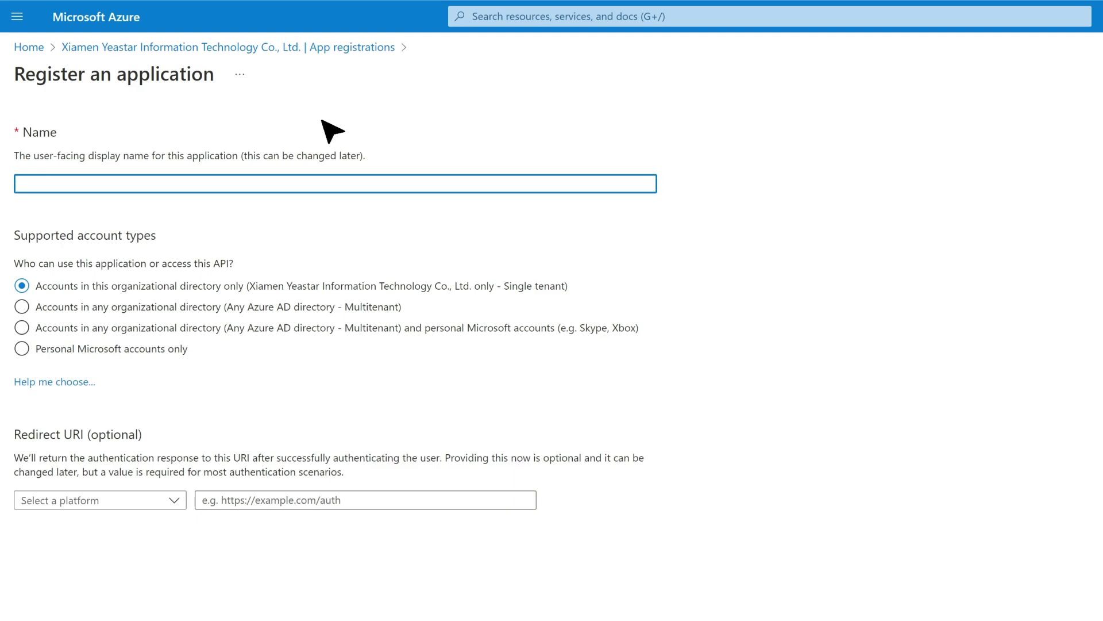
{"action": "left_click", "coordinate": [339, 186]}
{"action": "type", "text": "Yeastar_PBX"}
{"action": "left_click", "coordinate": [228, 289]}
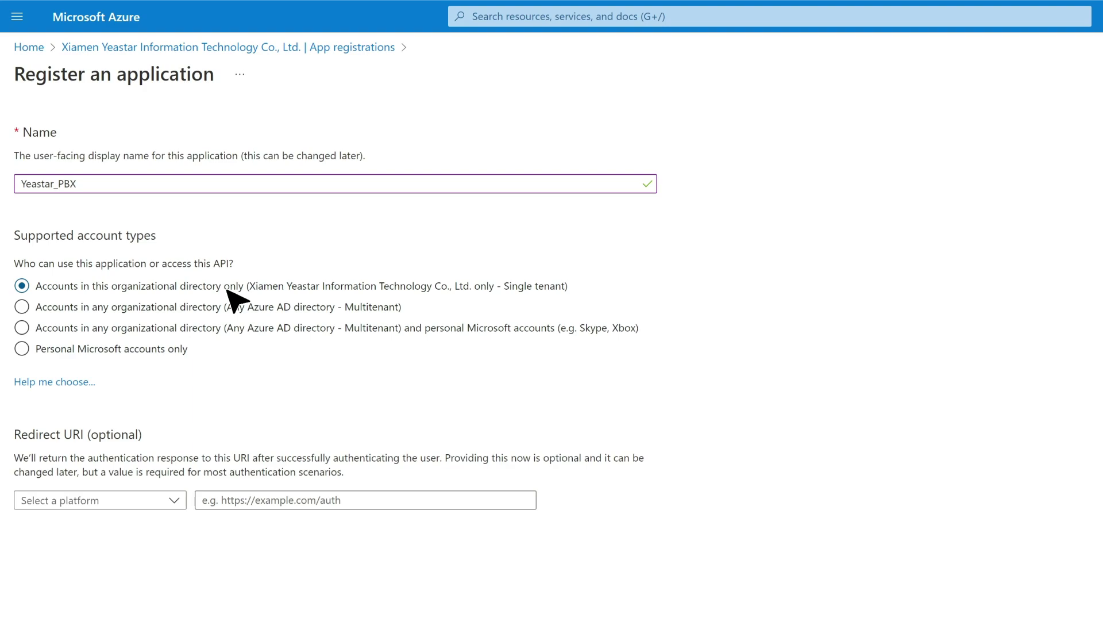
{"action": "left_click", "coordinate": [173, 501]}
{"action": "left_click", "coordinate": [160, 462]}
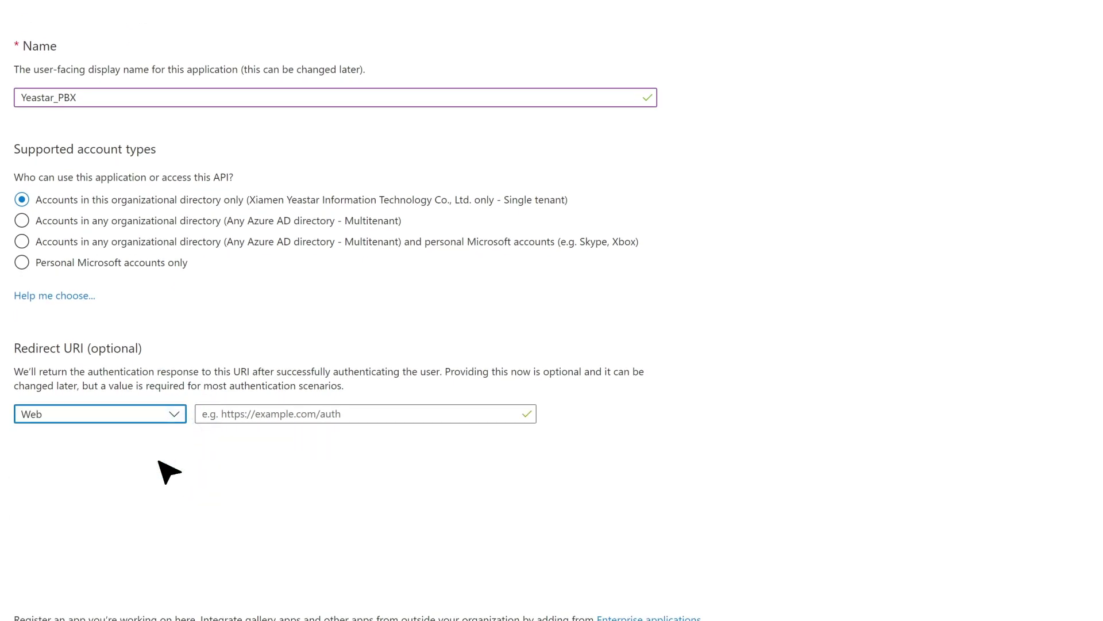
{"action": "left_click", "coordinate": [291, 414]}
{"action": "key", "text": "ctrl+v"}
{"action": "left_click", "coordinate": [369, 460]}
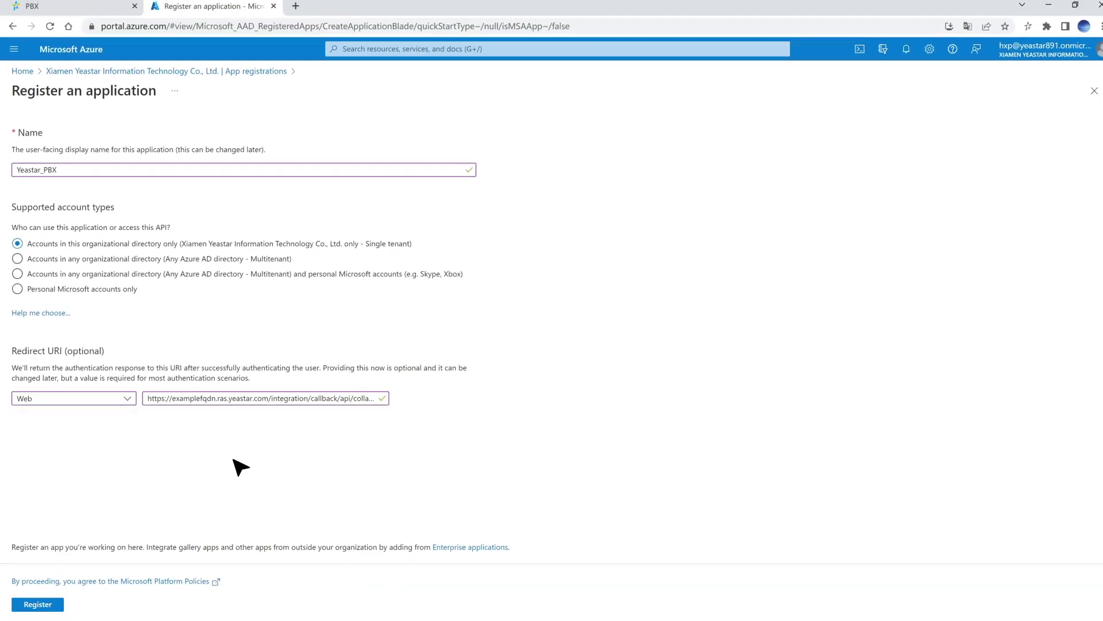
{"action": "left_click", "coordinate": [57, 604]}
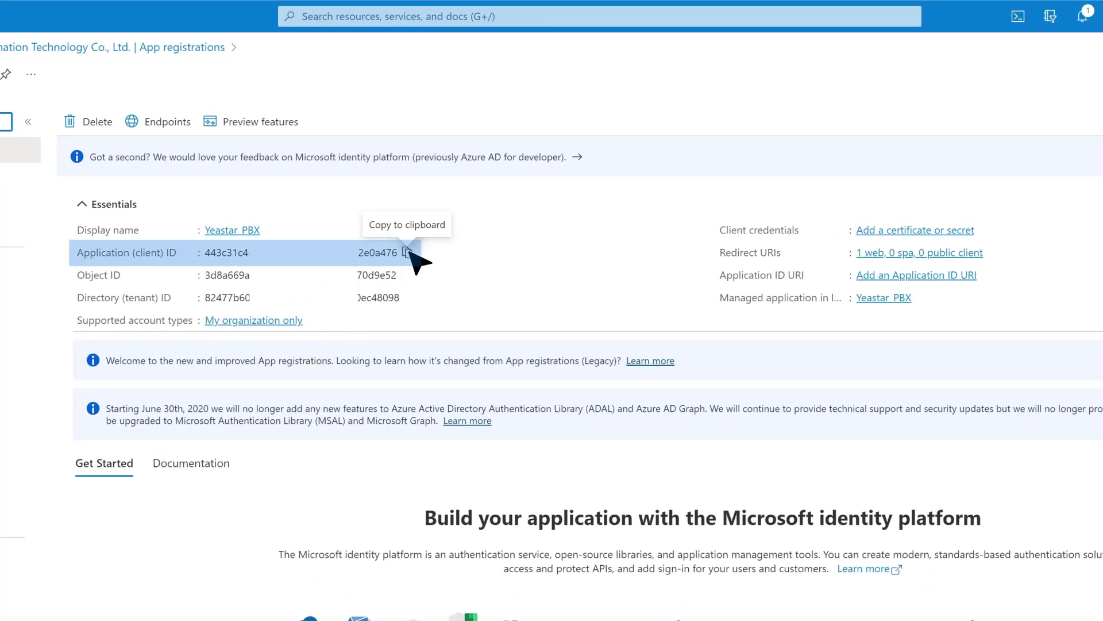
Copy the client ID and save the two PBX login URLs as extra Web redirect URIs
{"action": "left_click", "coordinate": [413, 226]}
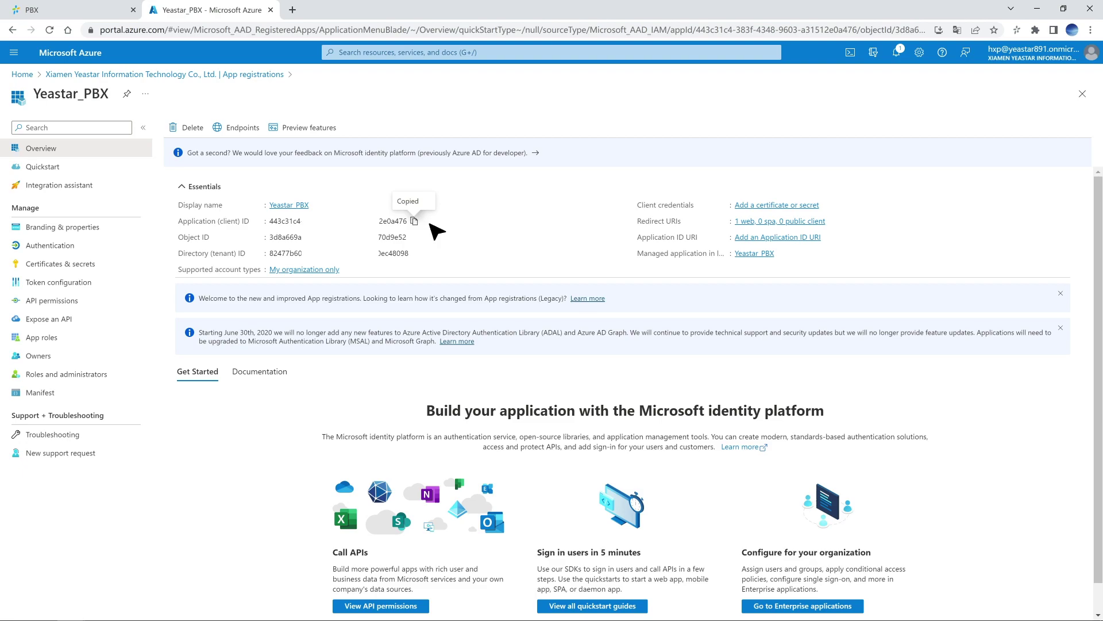
{"action": "left_click", "coordinate": [106, 245]}
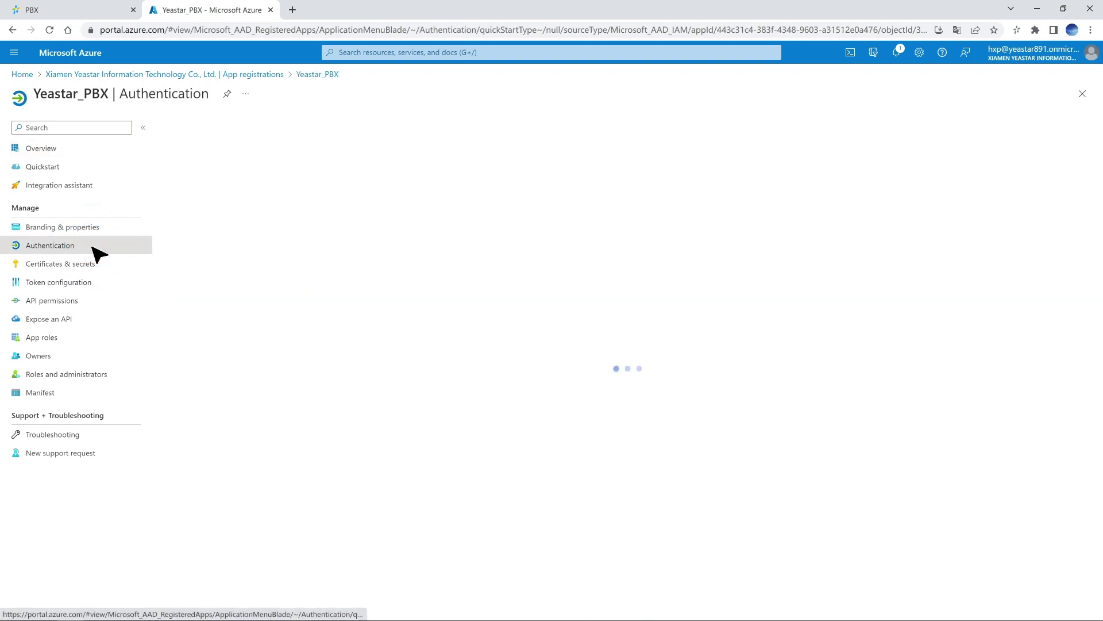
{"action": "left_click", "coordinate": [164, 305]}
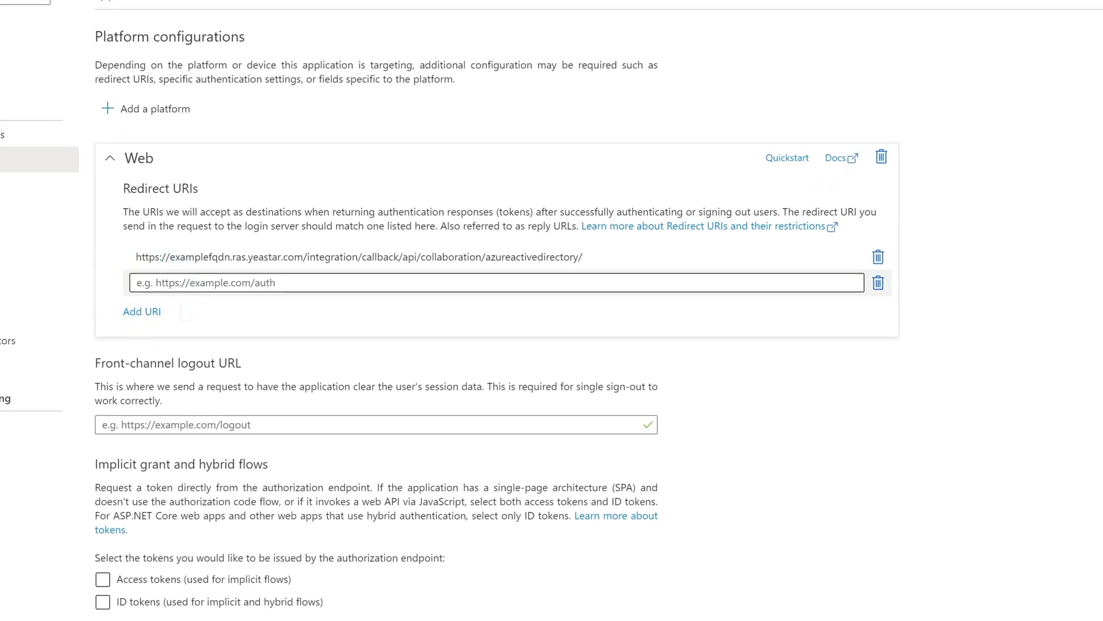
{"action": "key", "text": "ctrl+v"}
{"action": "left_click", "coordinate": [144, 311]}
{"action": "key", "text": "ctrl+v"}
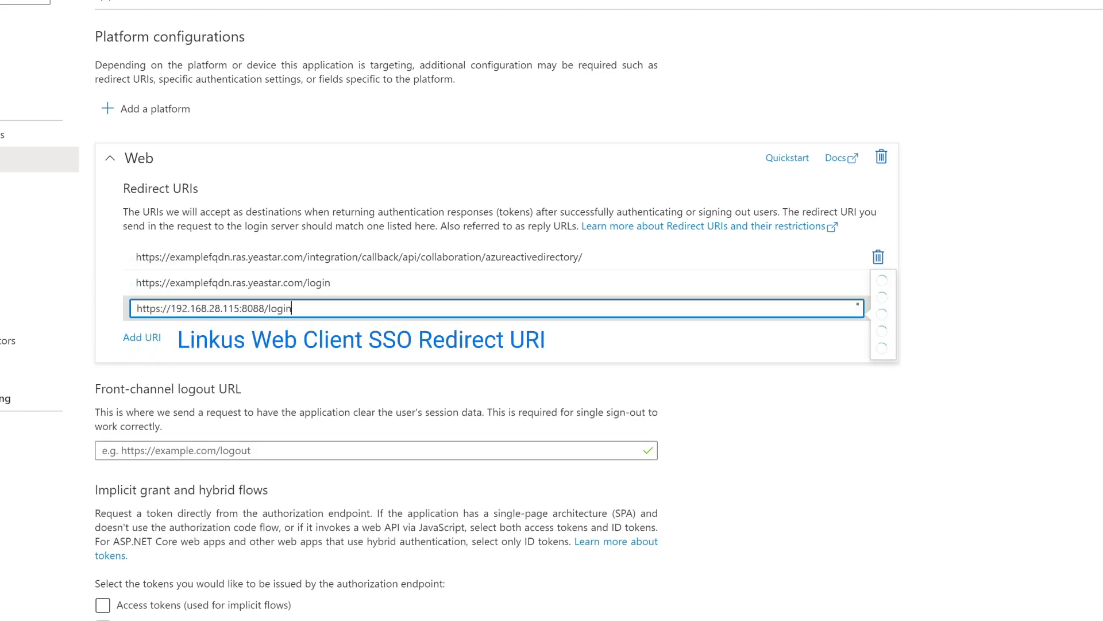
{"action": "left_click", "coordinate": [186, 601]}
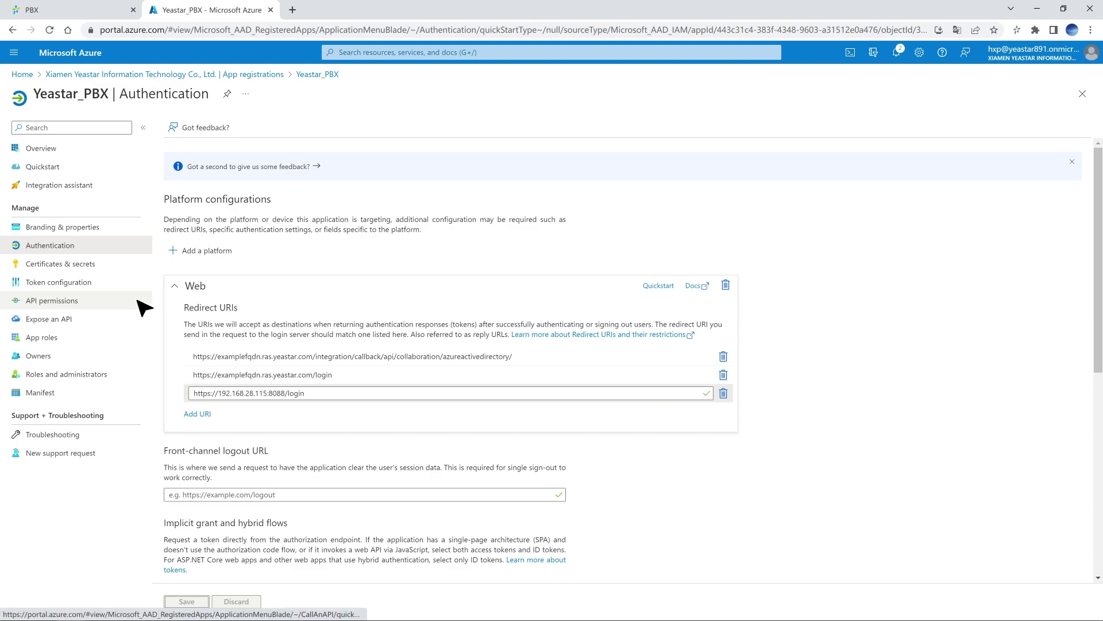
{"action": "left_click", "coordinate": [138, 300]}
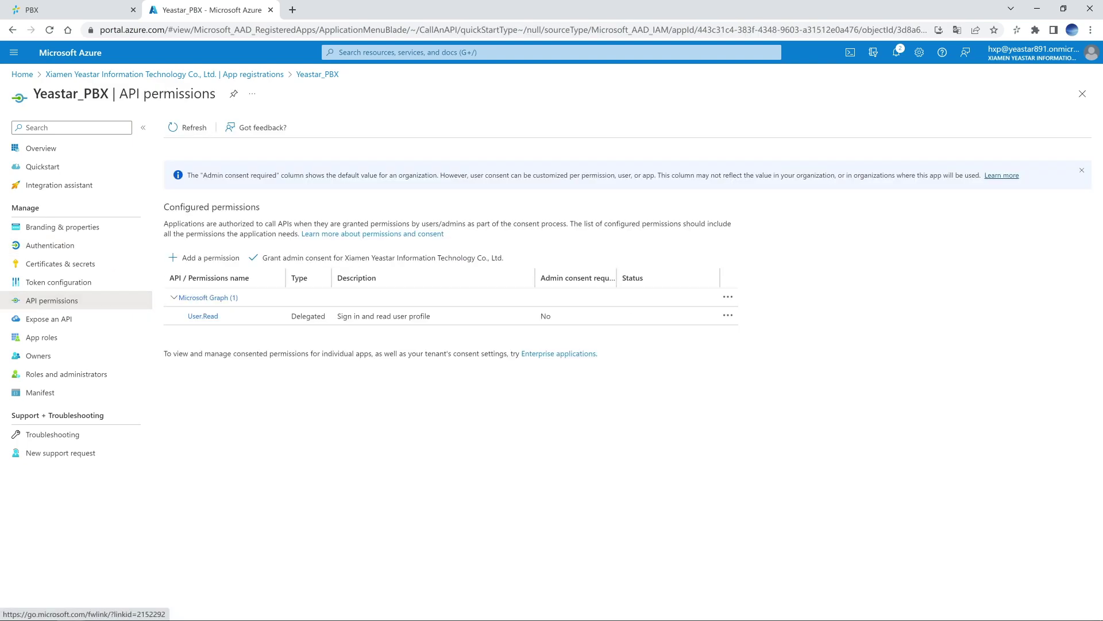
Select the Microsoft Graph application permission Directory.Read.All
{"action": "left_click", "coordinate": [214, 260]}
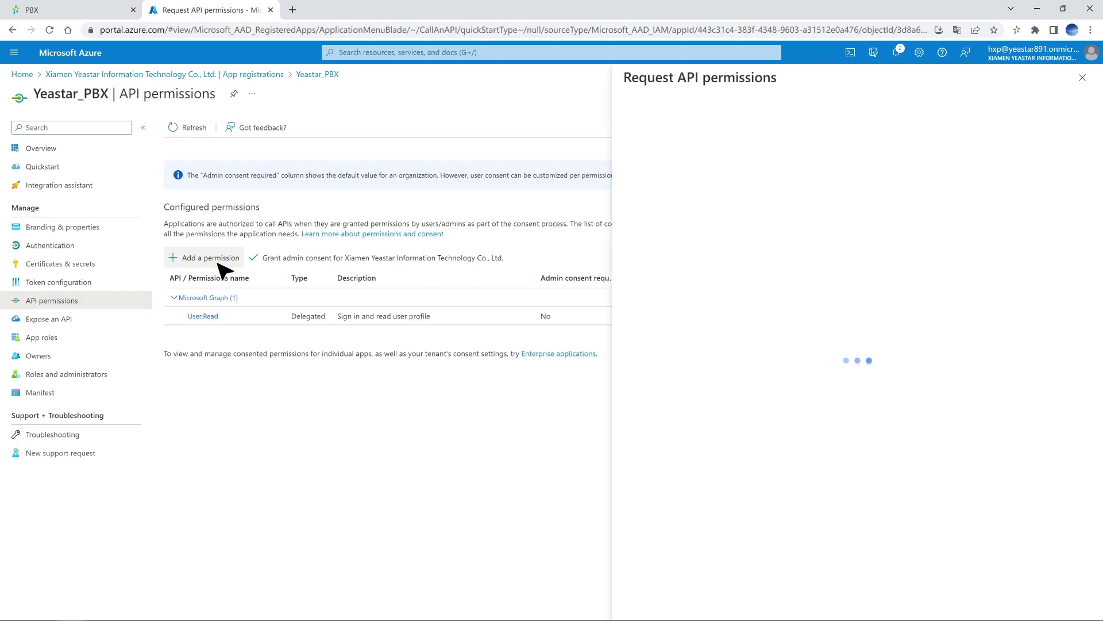
{"action": "left_click", "coordinate": [649, 135]}
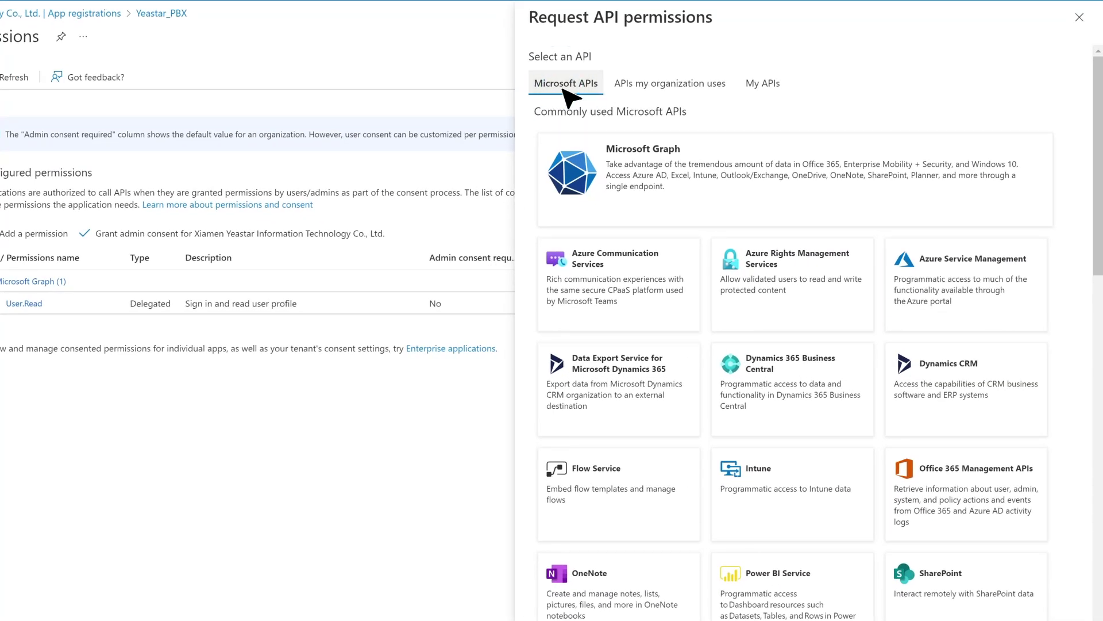
{"action": "left_click", "coordinate": [842, 203]}
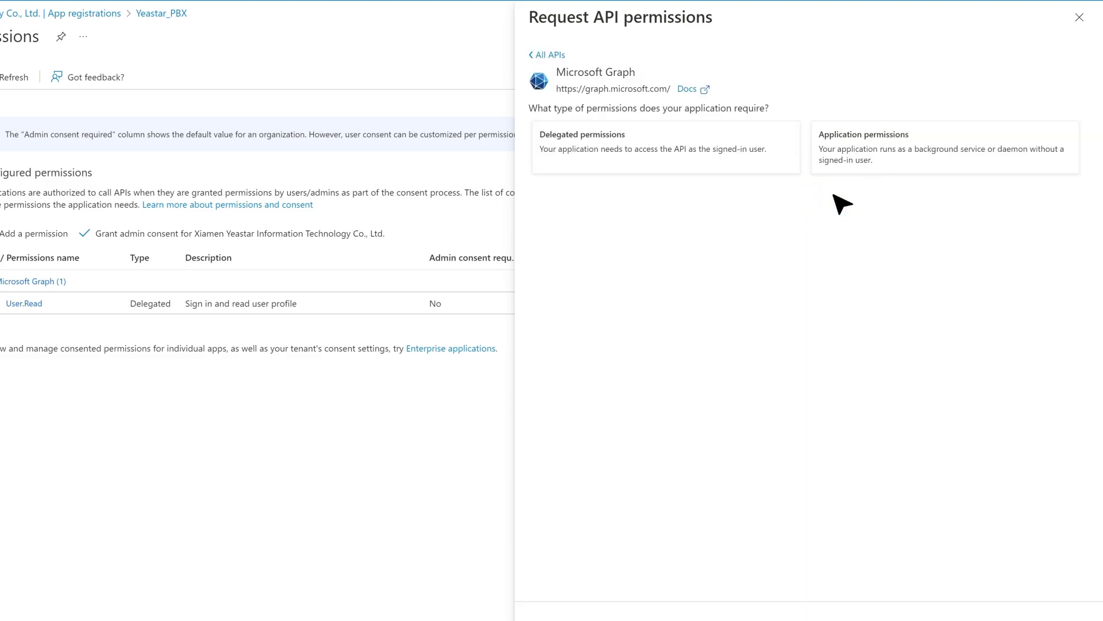
{"action": "left_click", "coordinate": [934, 168]}
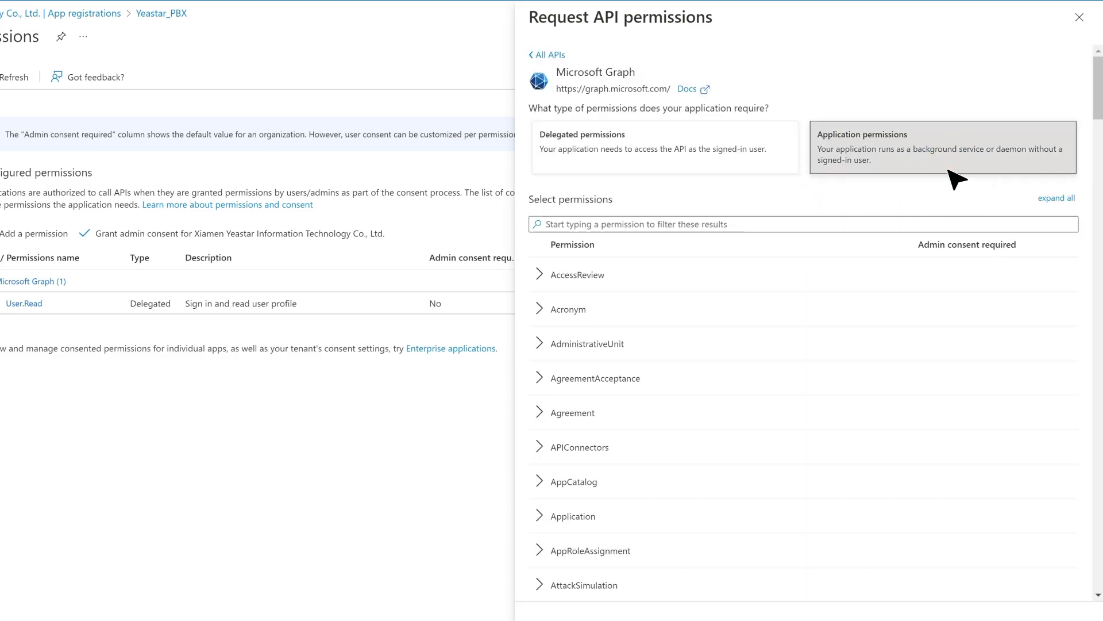
{"action": "left_click", "coordinate": [775, 224]}
{"action": "type", "text": "Directory"}
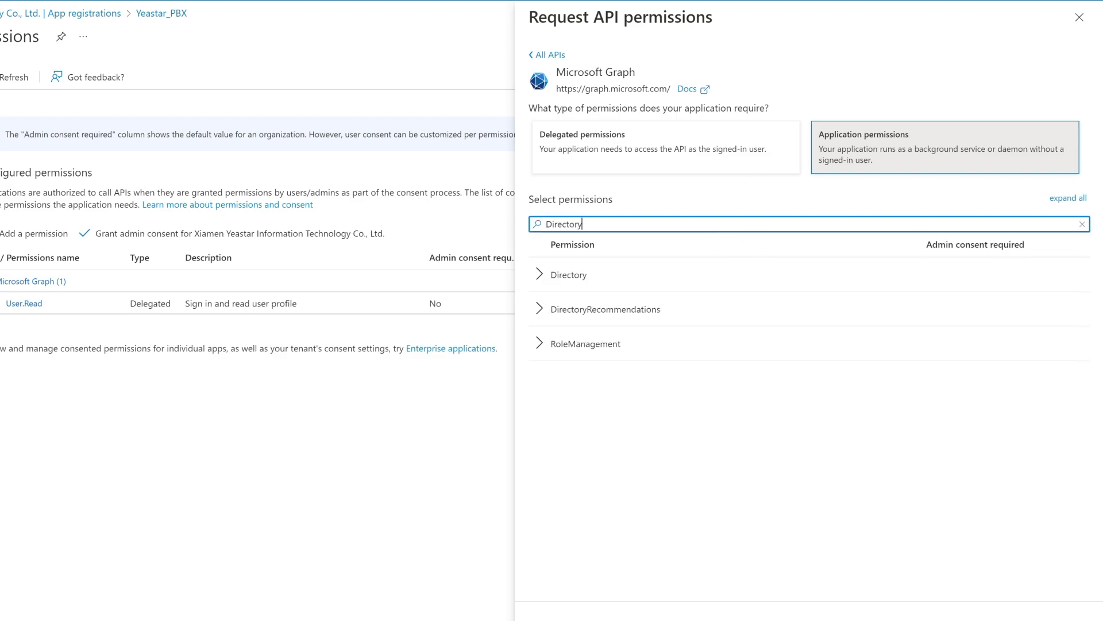
{"action": "left_click", "coordinate": [539, 275]}
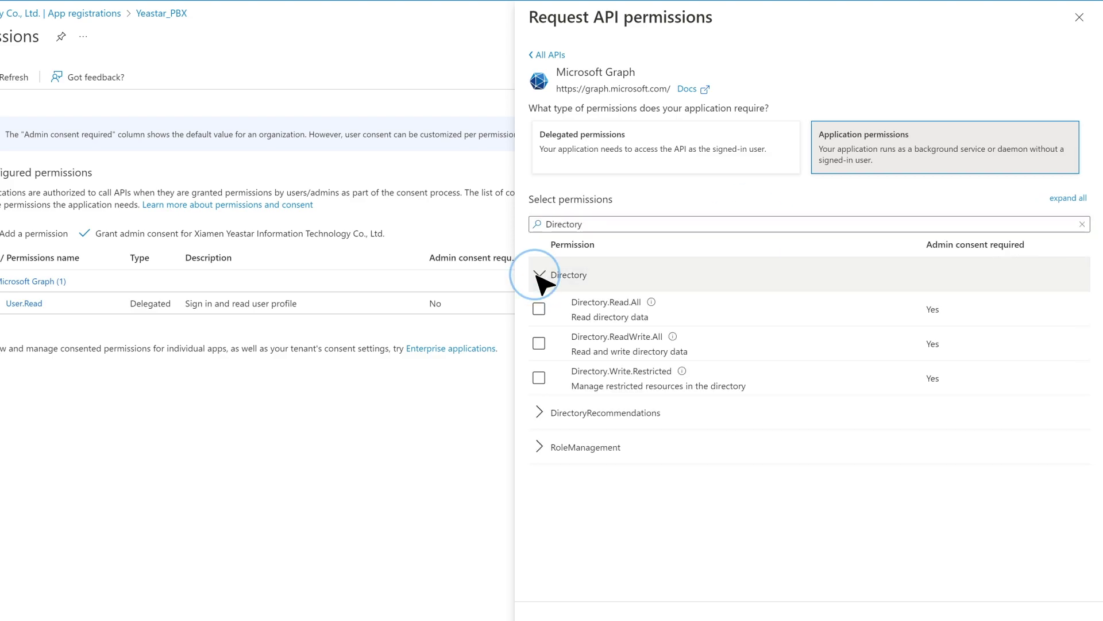
{"action": "left_click", "coordinate": [540, 309]}
Also select the User.Read.All and Group.Read.All application permissions
{"action": "double_click", "coordinate": [563, 224]}
{"action": "type", "text": "User"}
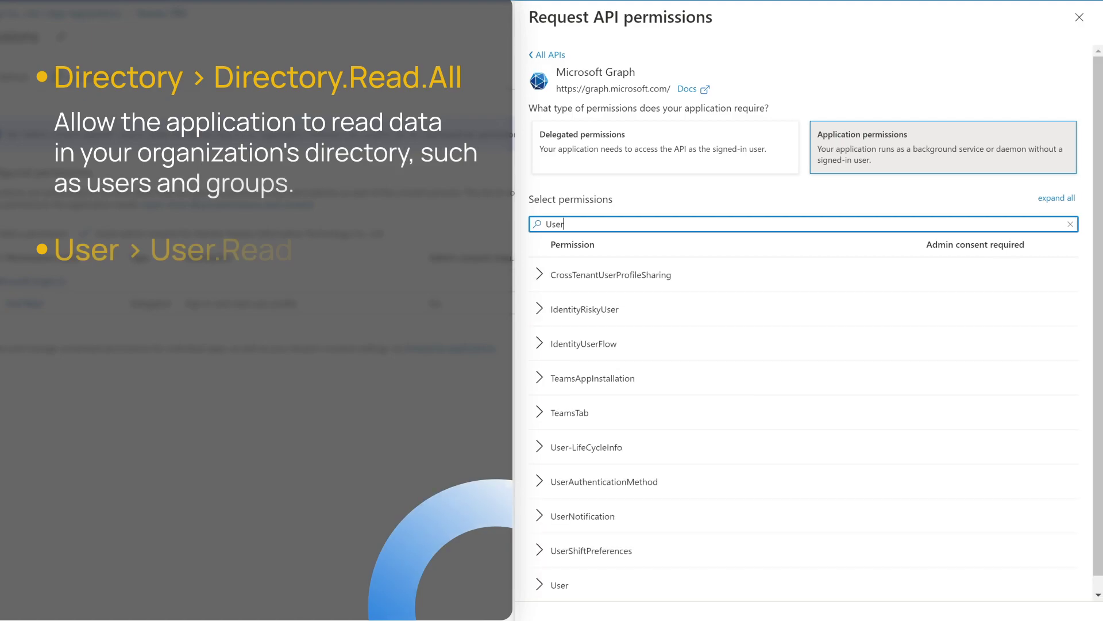
{"action": "left_click", "coordinate": [540, 585]}
{"action": "scroll", "coordinate": [543, 551], "scroll_direction": "down", "scroll_amount": 3}
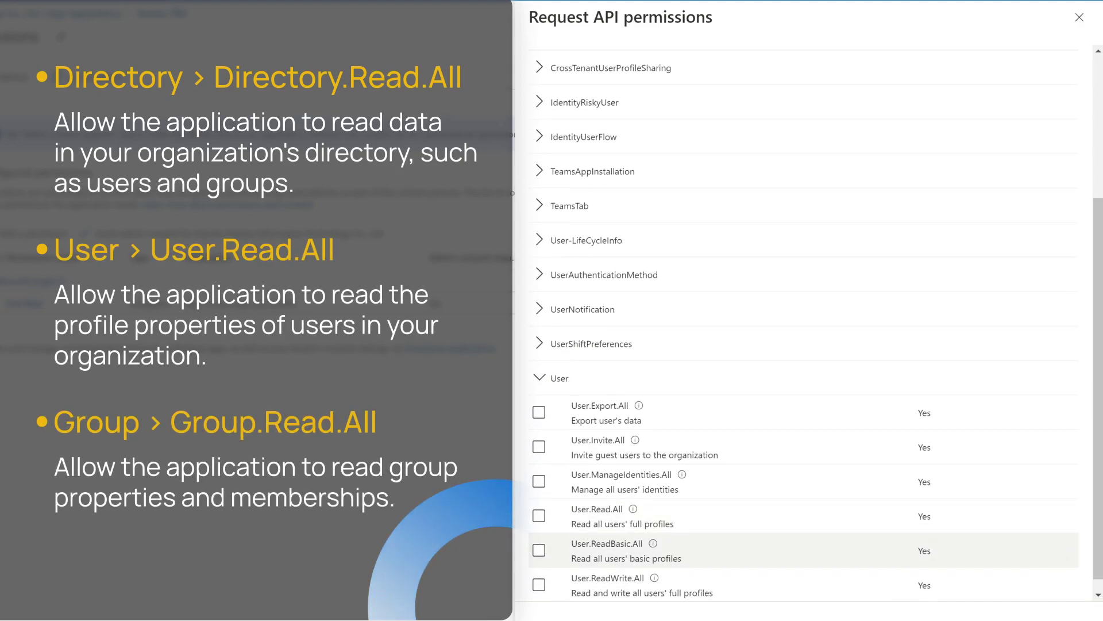
{"action": "left_click", "coordinate": [539, 516]}
{"action": "scroll", "coordinate": [763, 517], "scroll_direction": "up", "scroll_amount": 3}
{"action": "double_click", "coordinate": [555, 224]}
{"action": "type", "text": "Group"}
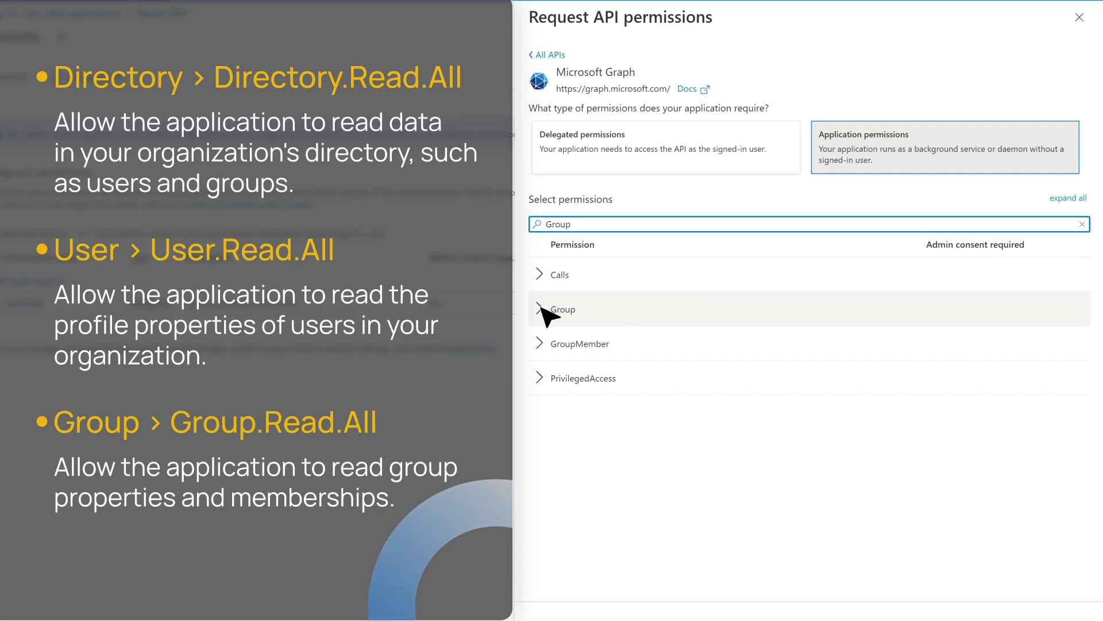
{"action": "left_click", "coordinate": [540, 310]}
{"action": "left_click", "coordinate": [539, 378]}
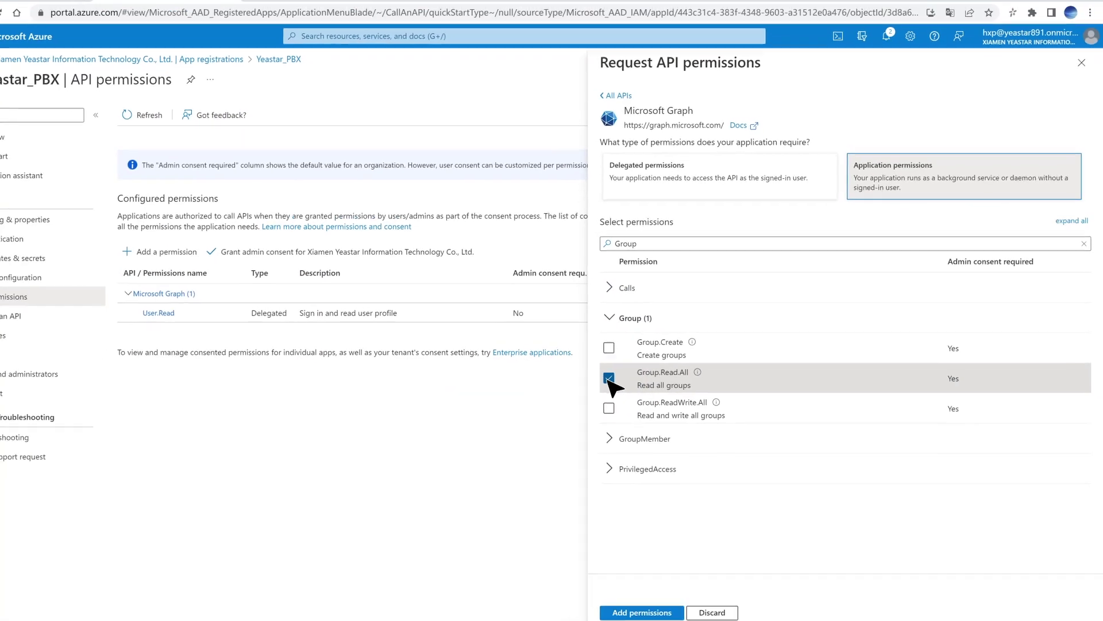
Add the chosen permissions and grant admin consent for the organization
{"action": "left_click", "coordinate": [689, 603]}
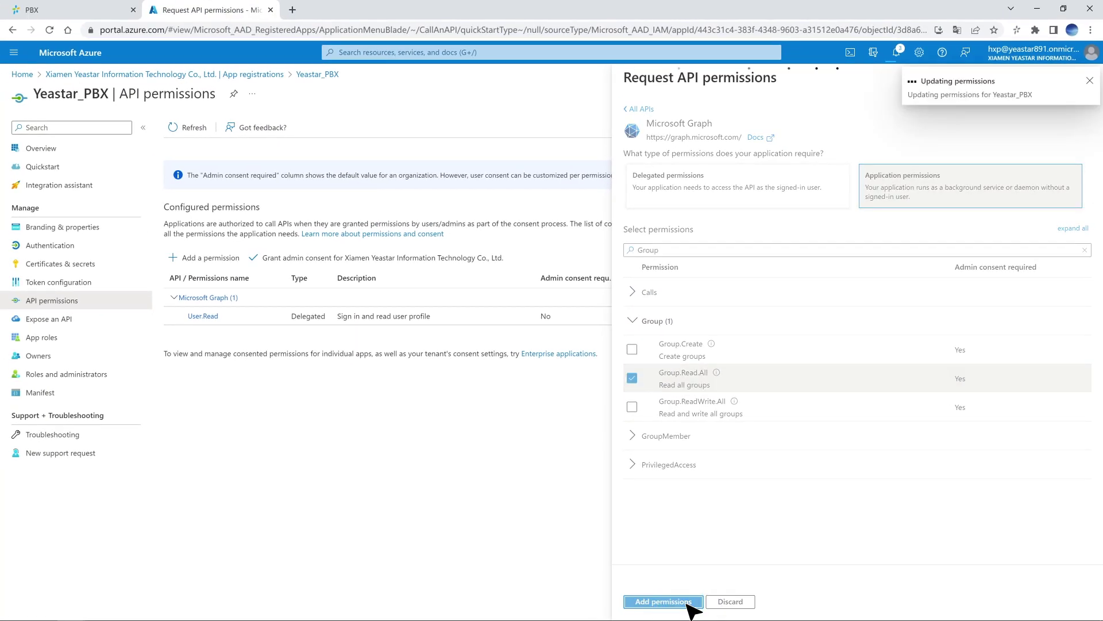
{"action": "left_click", "coordinate": [424, 292]}
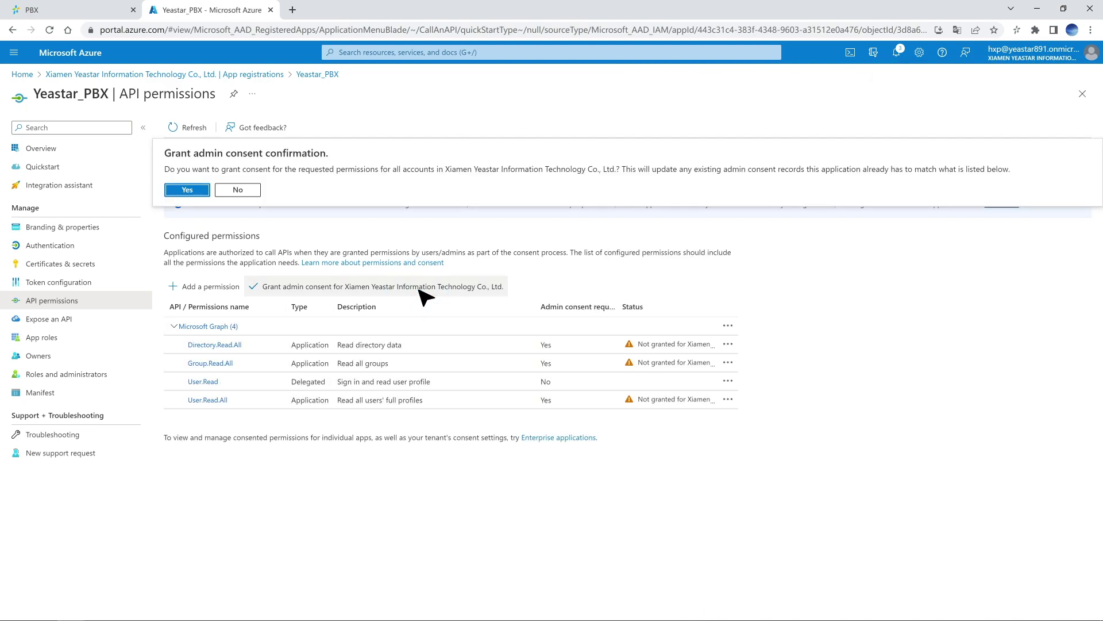
{"action": "left_click", "coordinate": [193, 190]}
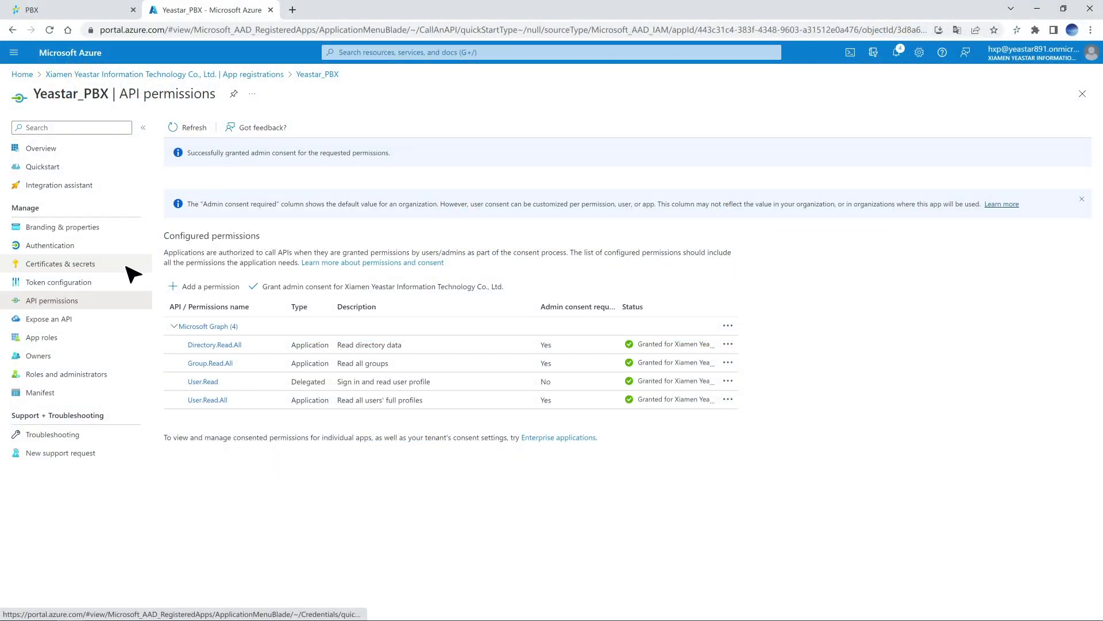
{"action": "left_click", "coordinate": [127, 267]}
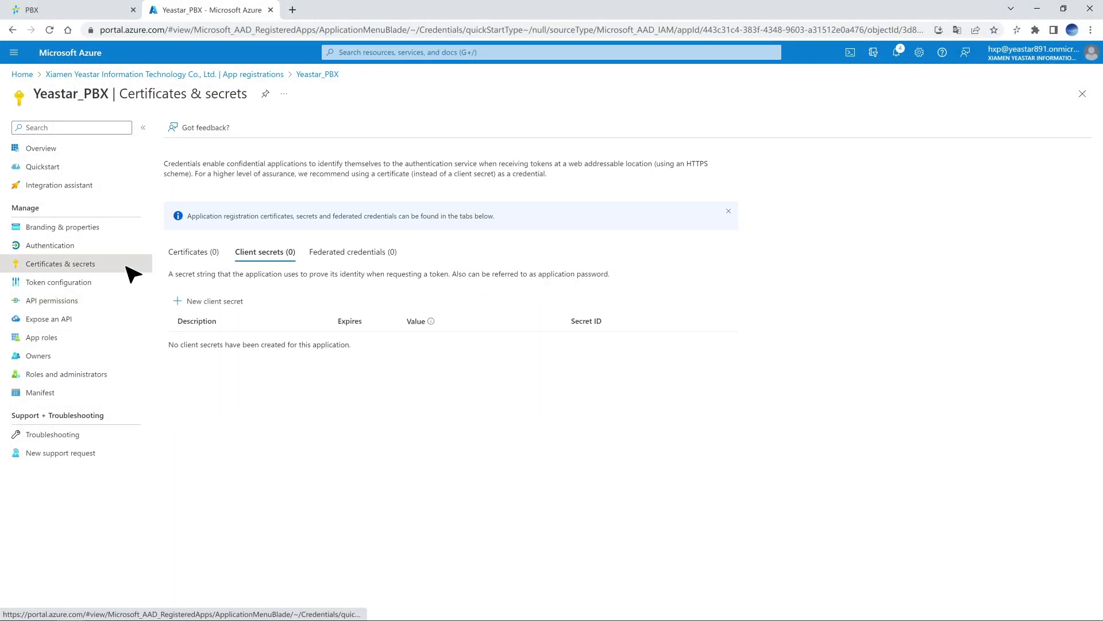
Add a client secret described Yeastar_PBX that expires in 24 months (11/8/2024)
{"action": "left_click", "coordinate": [241, 303]}
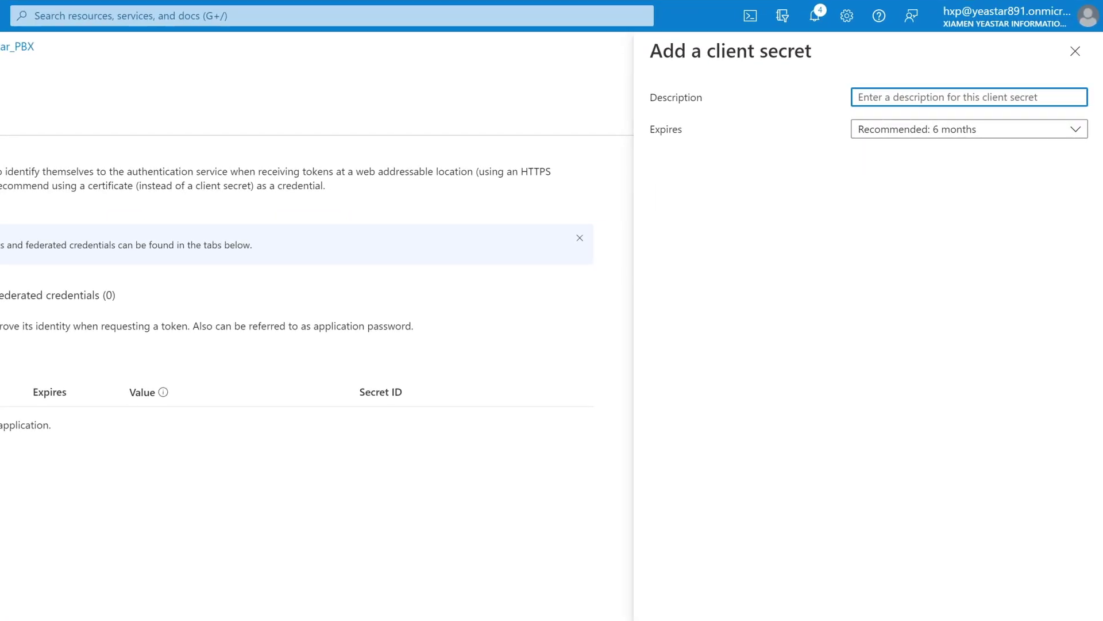
{"action": "left_click", "coordinate": [1015, 99]}
{"action": "type", "text": "Ye"}
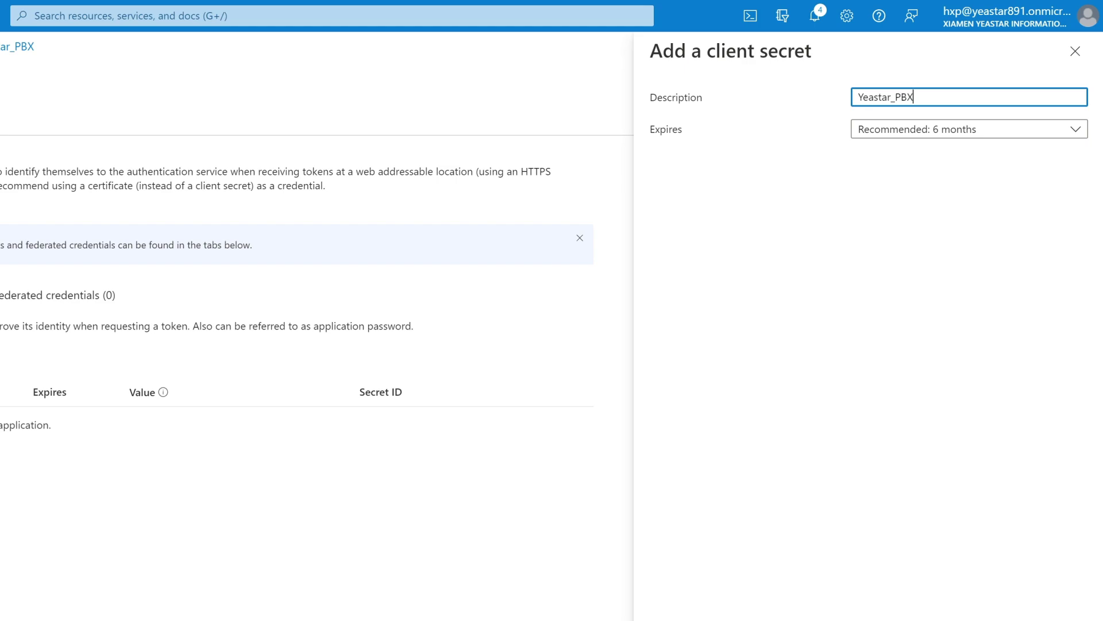
{"action": "type", "text": "astar_PBX"}
{"action": "left_click", "coordinate": [1076, 129]}
{"action": "left_click", "coordinate": [994, 252]}
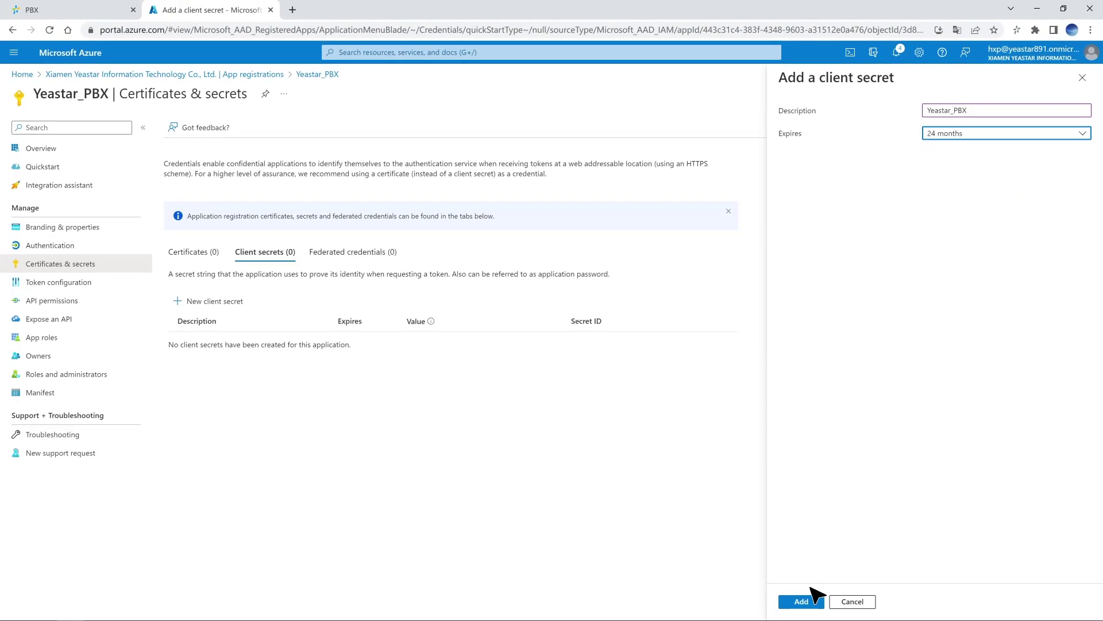
{"action": "left_click", "coordinate": [809, 600]}
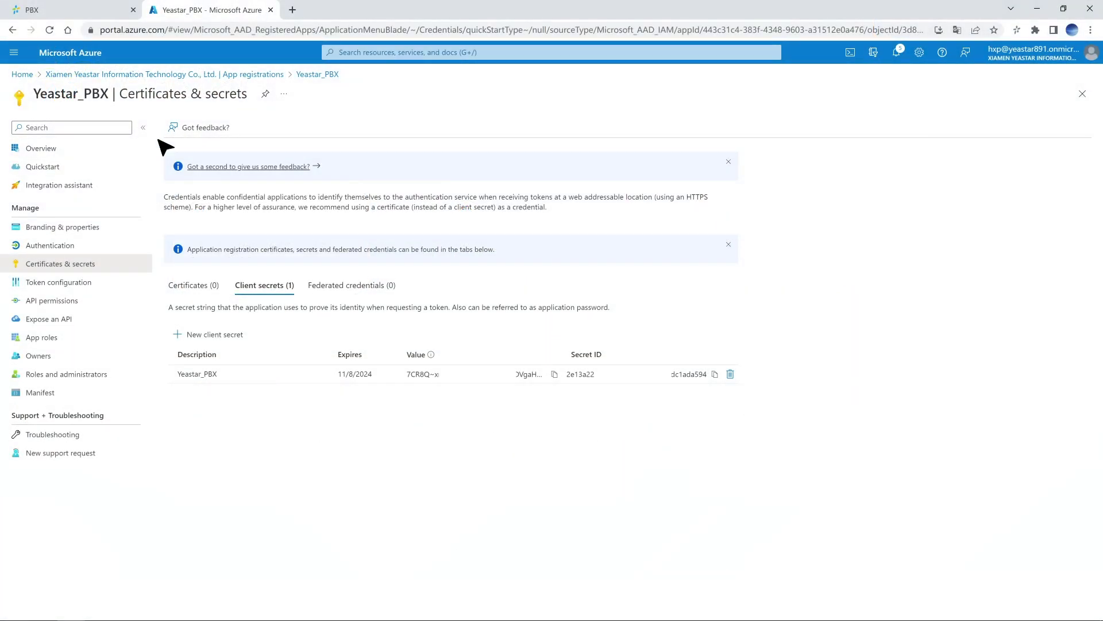
Log back in to the PBX and start the Microsoft 365 integration under User Sync & SSO
{"action": "left_click", "coordinate": [76, 13]}
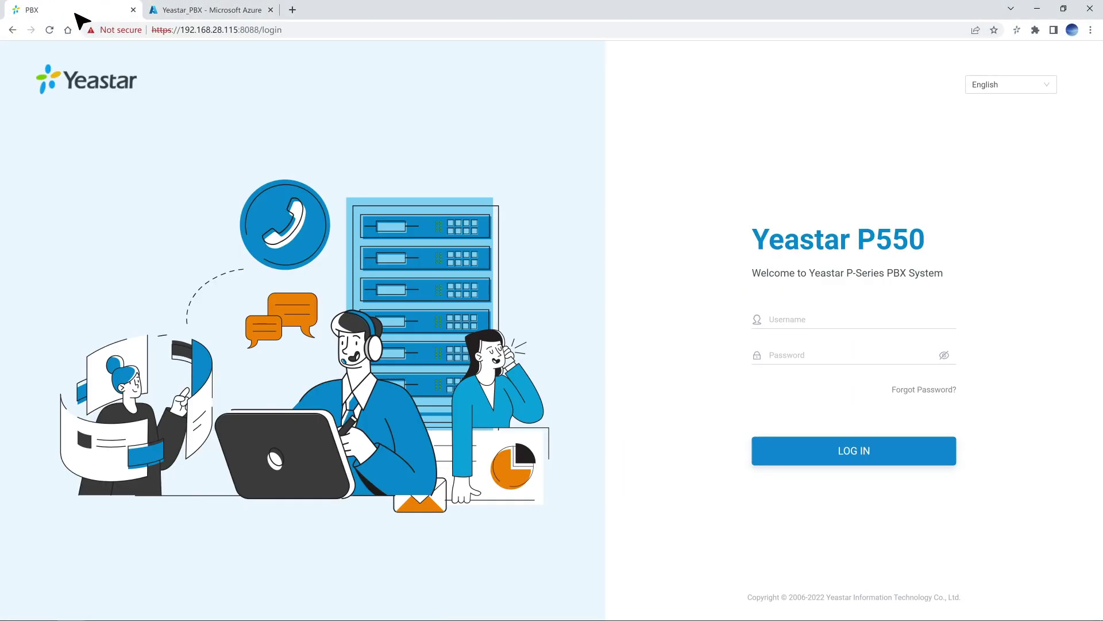
{"action": "left_click", "coordinate": [908, 451]}
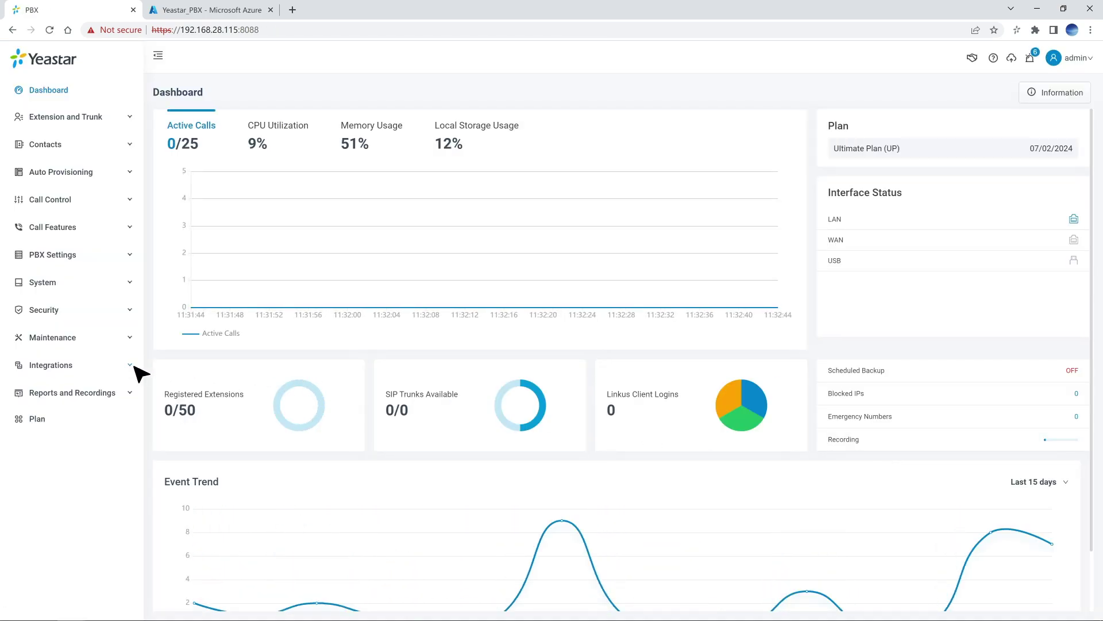
{"action": "left_click", "coordinate": [134, 365]}
{"action": "left_click", "coordinate": [123, 393]}
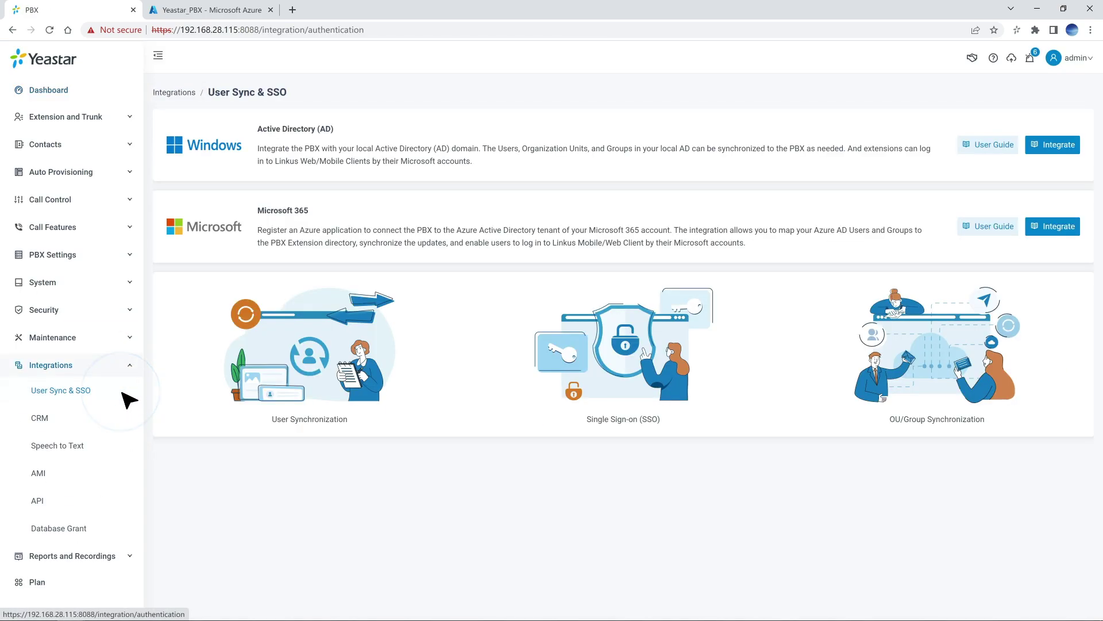
{"action": "left_click", "coordinate": [1072, 230]}
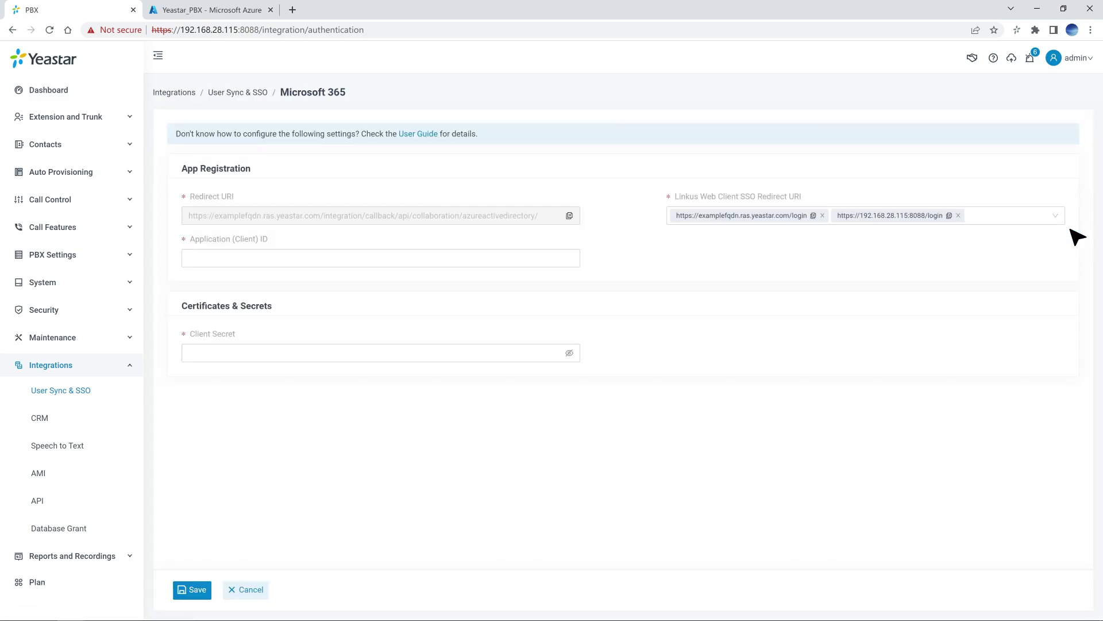
Paste the Azure app's client ID and client secret and save the integration
{"action": "left_click", "coordinate": [482, 258]}
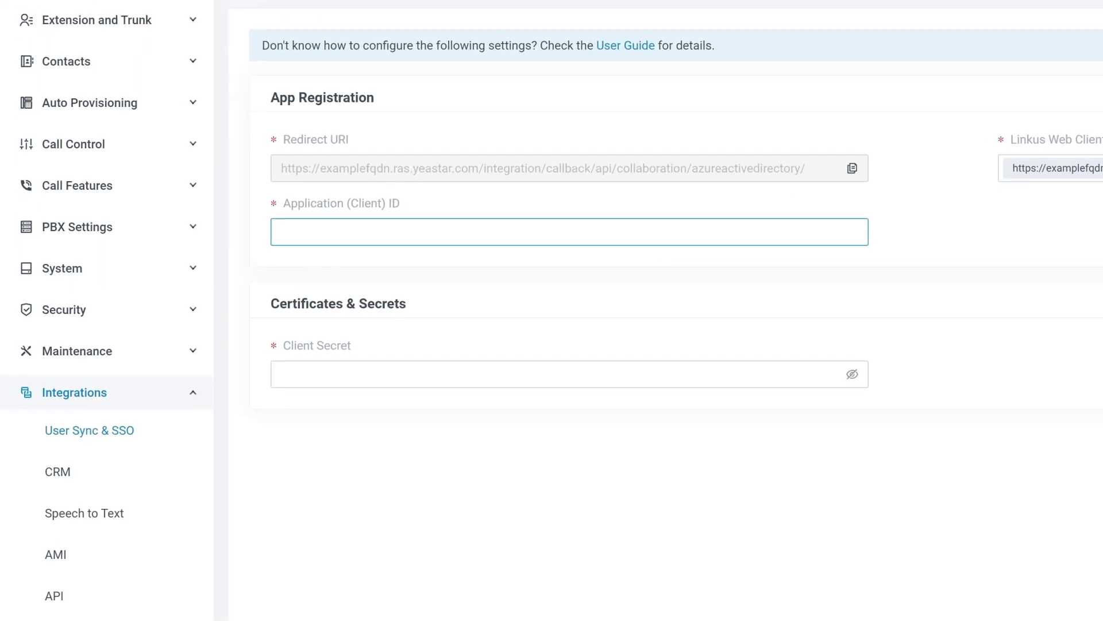
{"action": "key", "text": "ctrl+v"}
{"action": "left_click", "coordinate": [569, 374]}
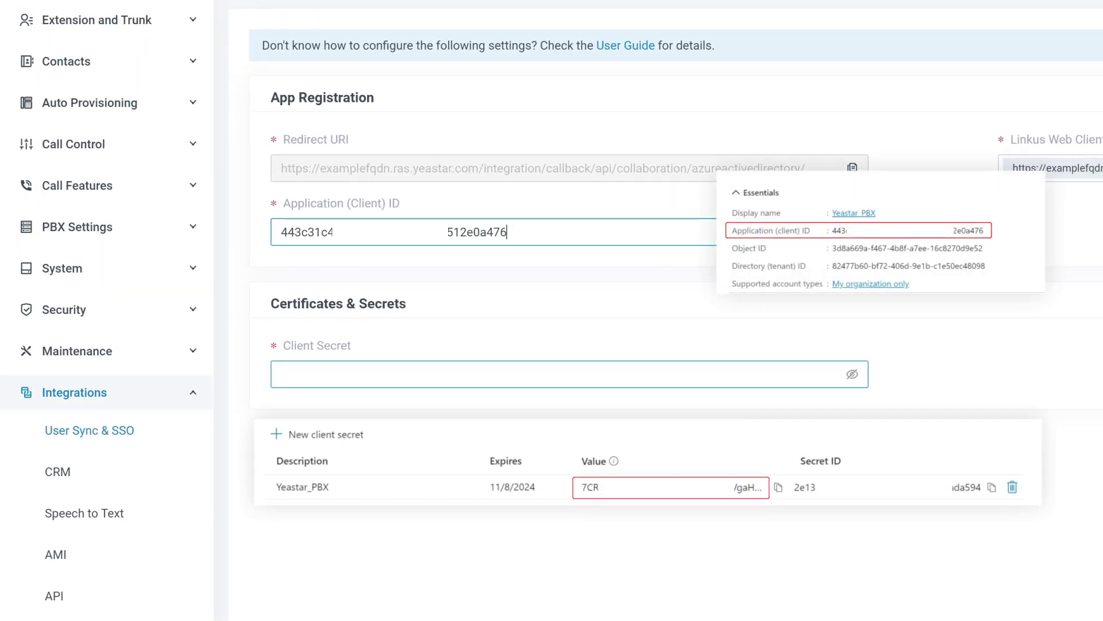
{"action": "key", "text": "ctrl+v"}
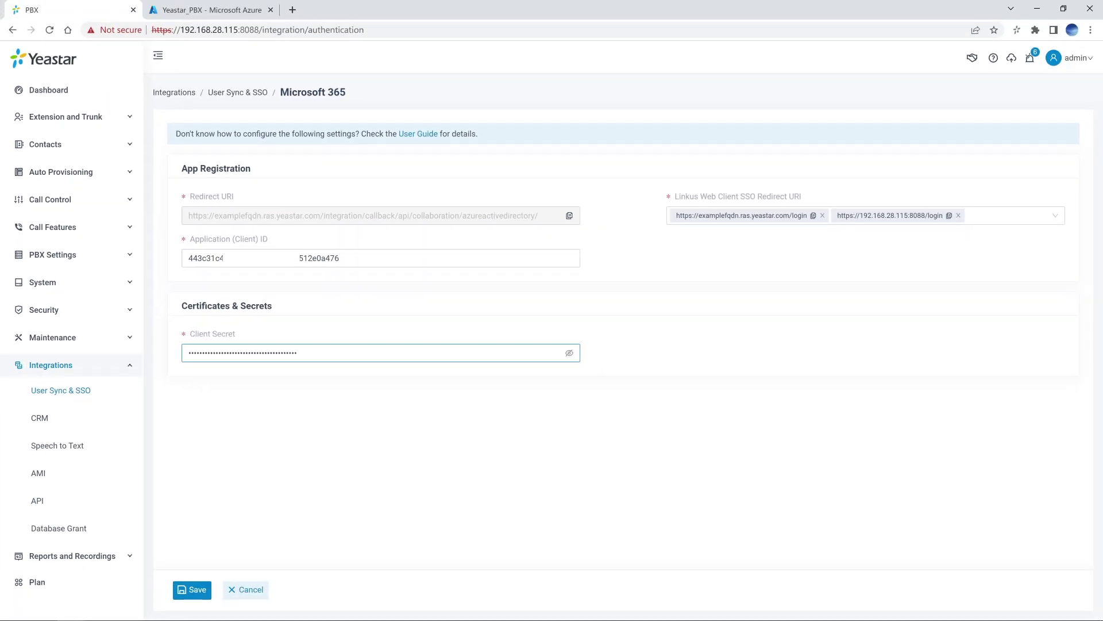
{"action": "left_click", "coordinate": [183, 592]}
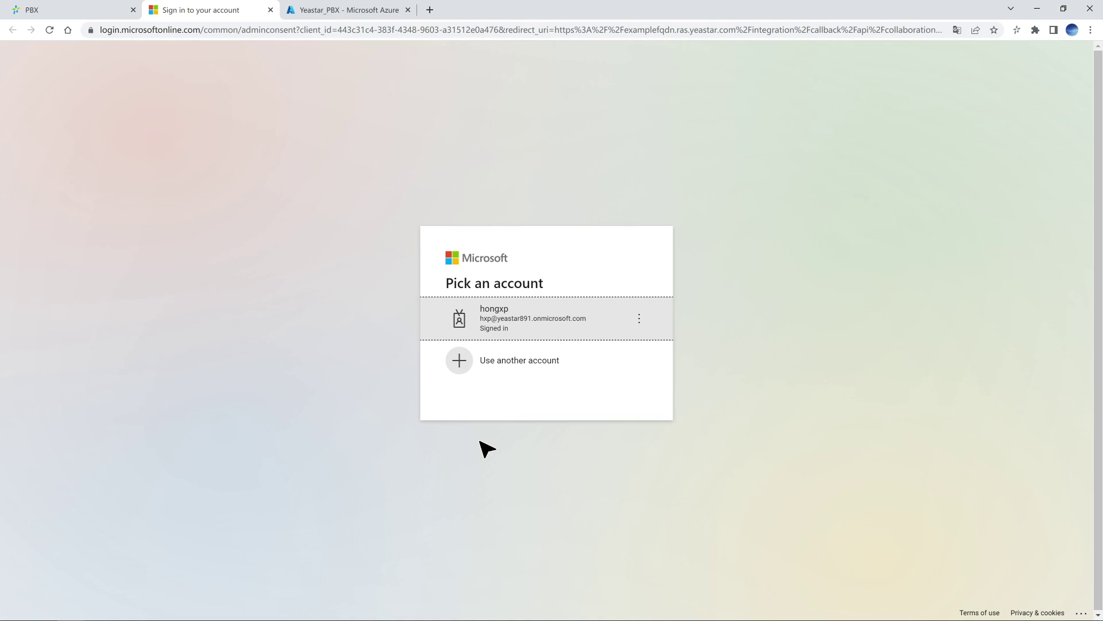
Choose the admin account and accept Yeastar_PBX's requested permissions for the organization
{"action": "left_click", "coordinate": [620, 313]}
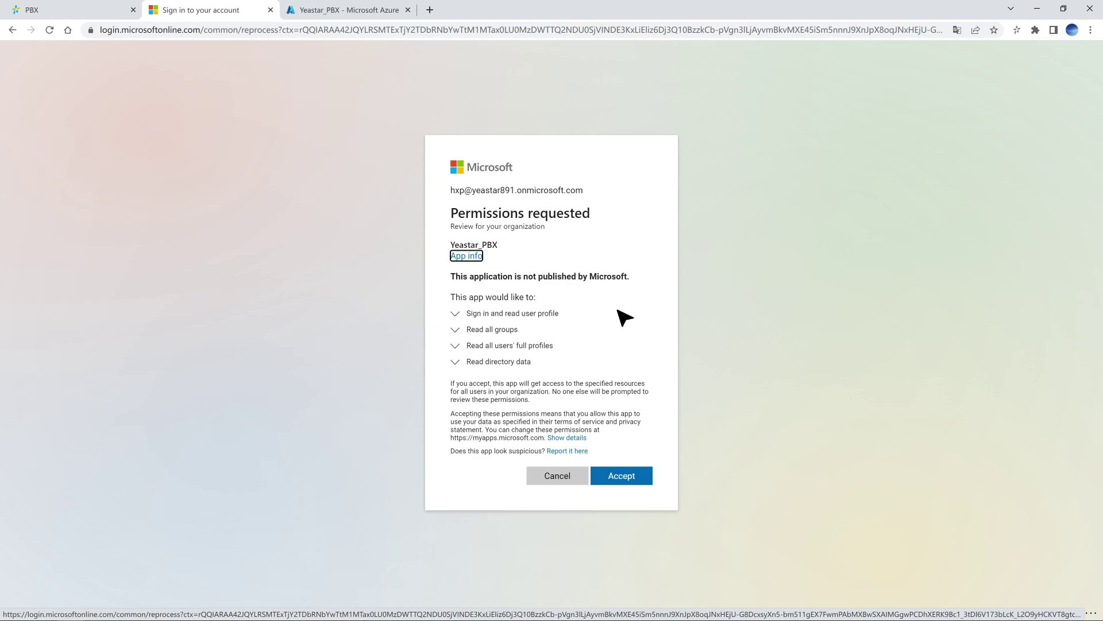
{"action": "left_click", "coordinate": [638, 475]}
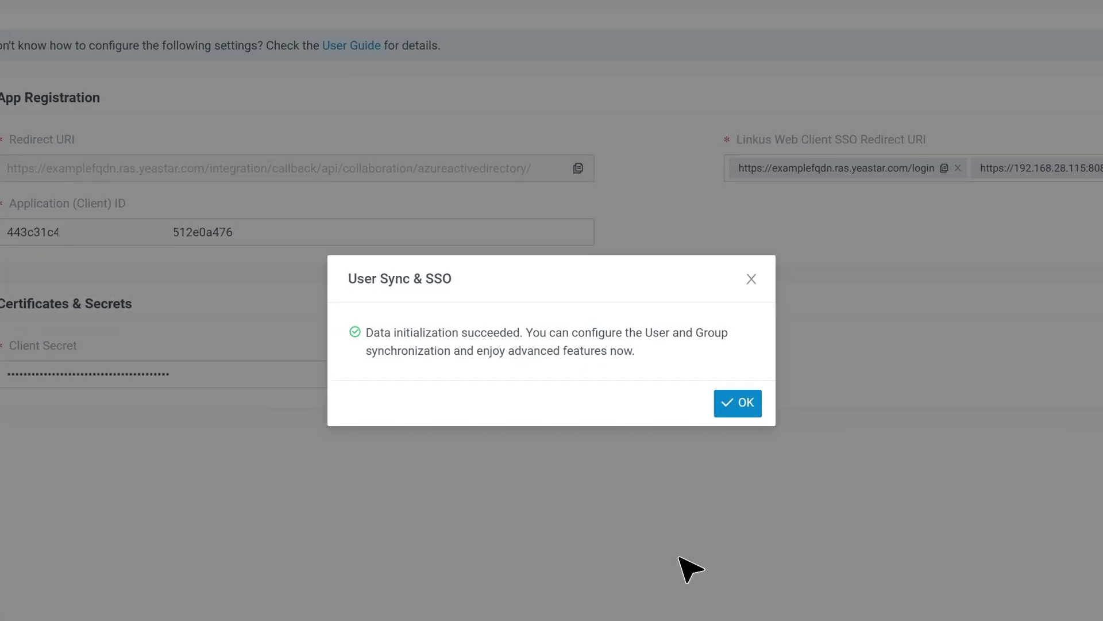
Dismiss the initialization success message and switch on User Synchronization
{"action": "left_click", "coordinate": [742, 402]}
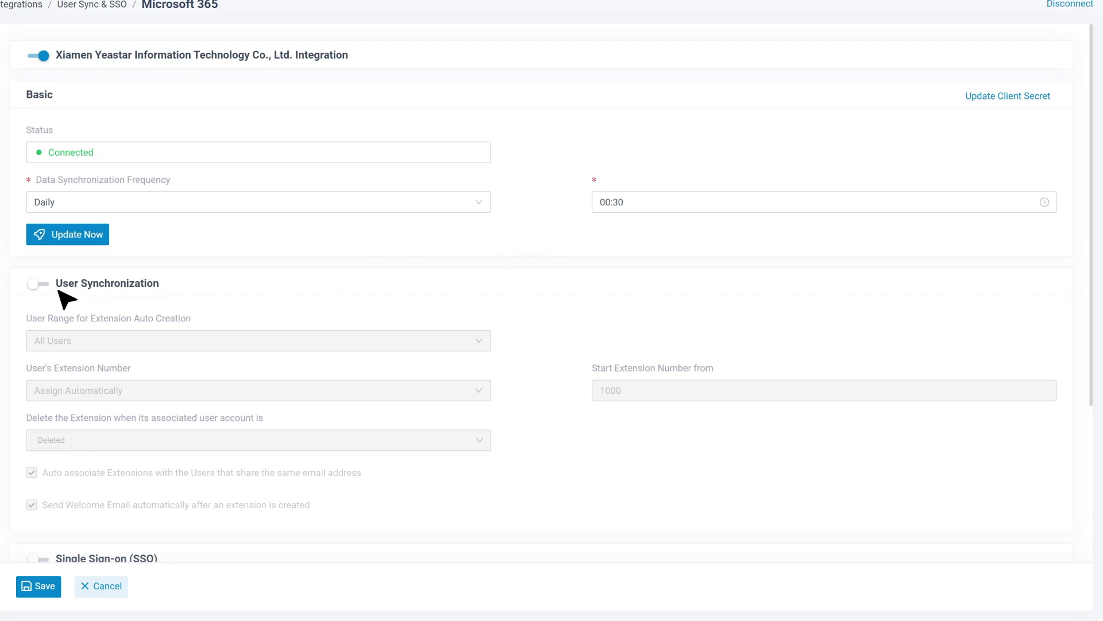
{"action": "left_click", "coordinate": [38, 283]}
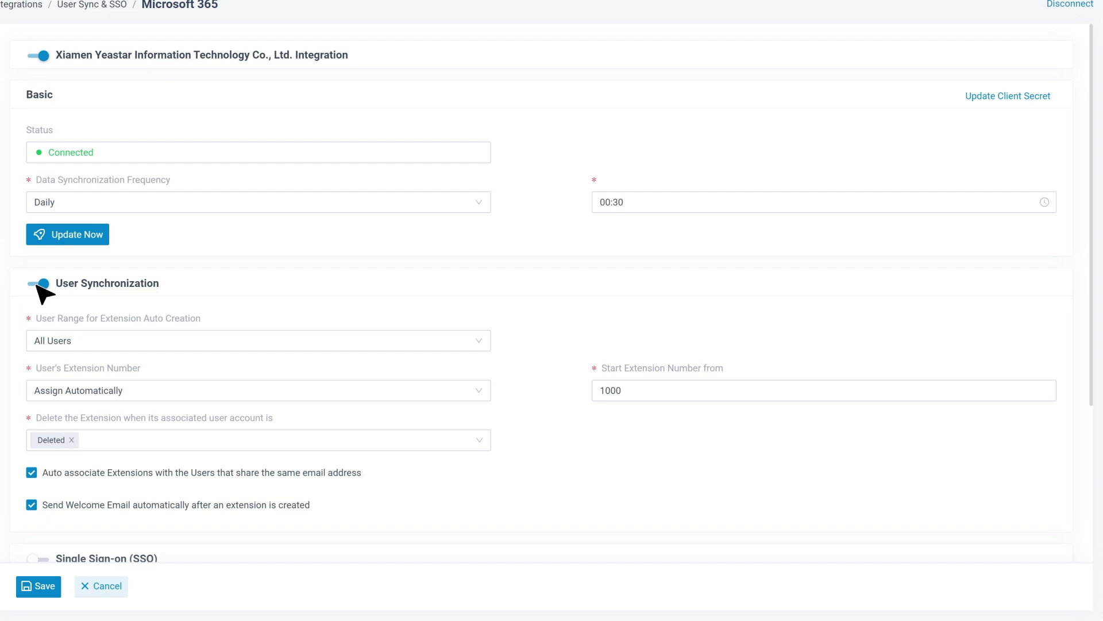
{"action": "left_click", "coordinate": [477, 341]}
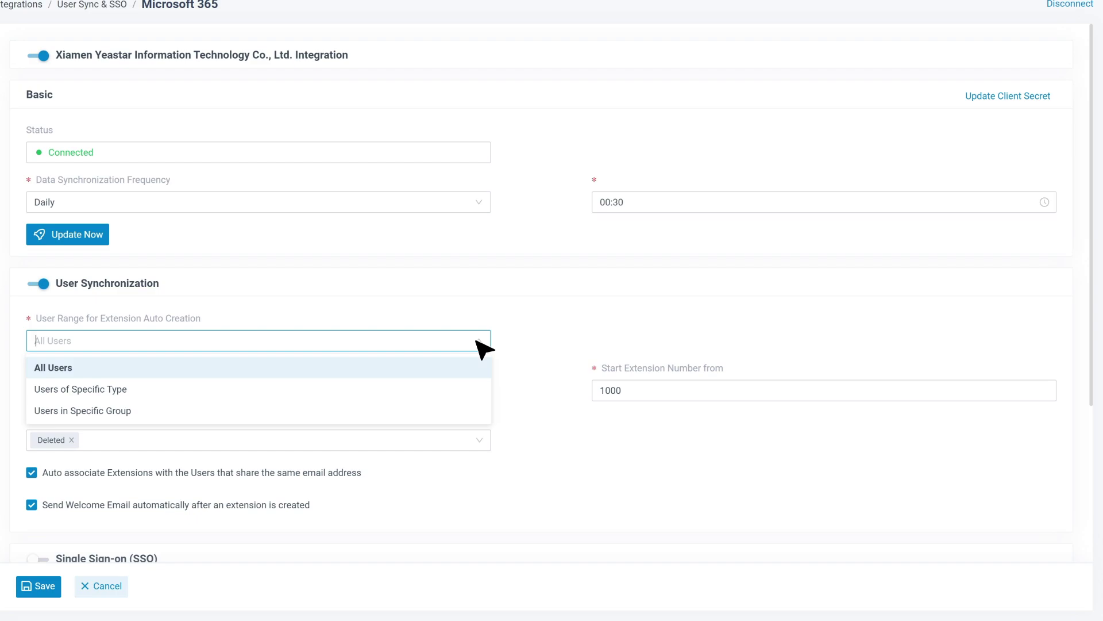
Set User Range to Users in Specific Group, adding the Xiamen Yeastar Information Technology Co., Ltd. group
{"action": "left_click", "coordinate": [483, 409]}
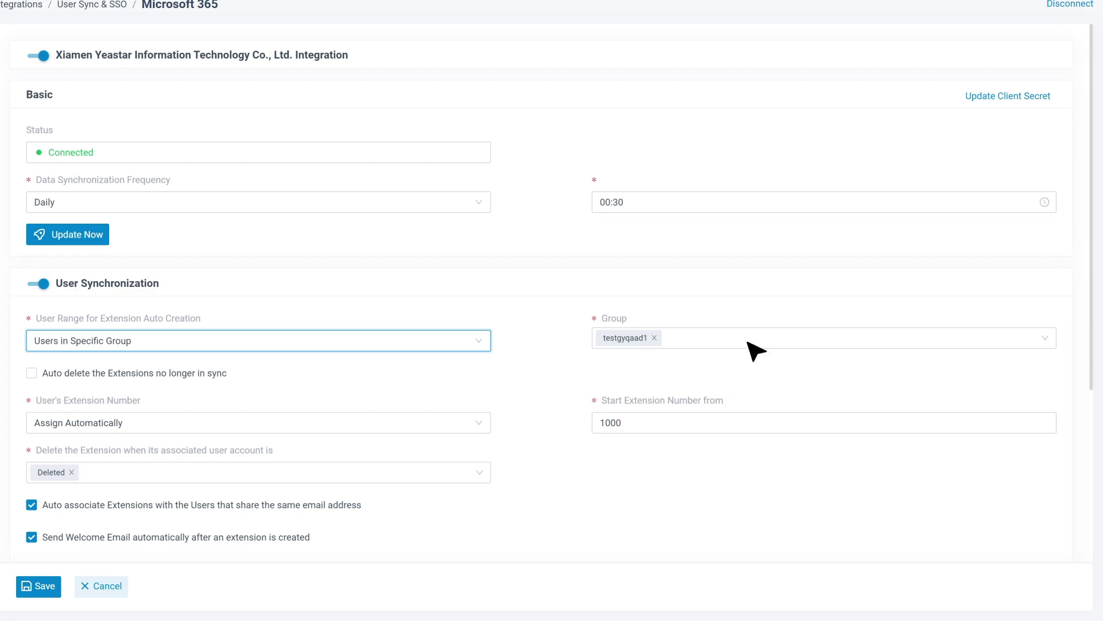
{"action": "left_click", "coordinate": [753, 348]}
{"action": "left_click", "coordinate": [716, 386]}
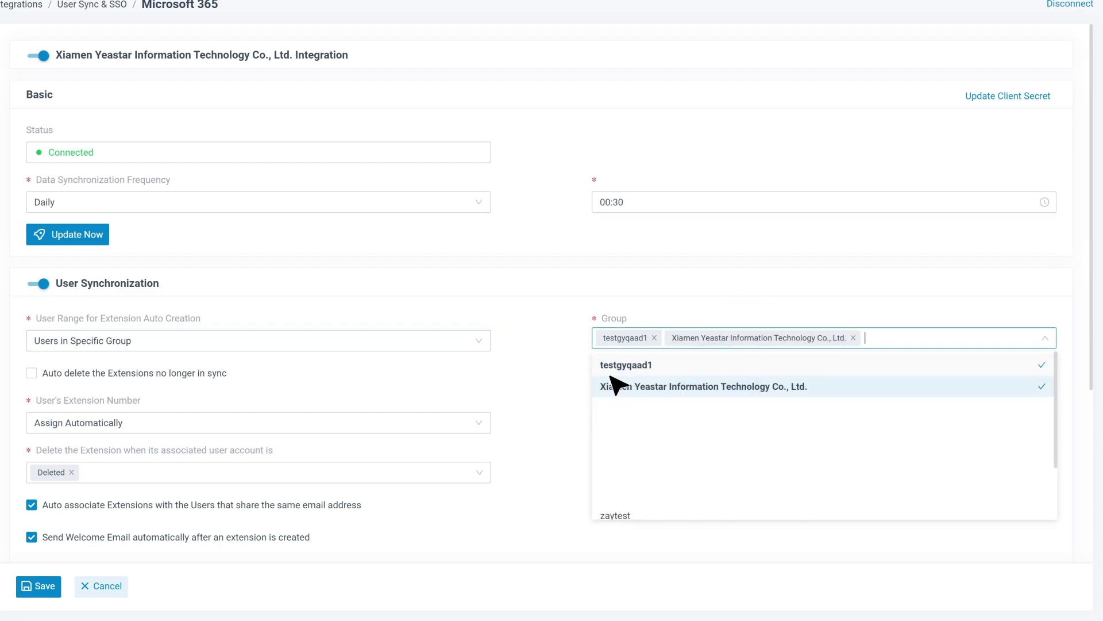
{"action": "left_click", "coordinate": [561, 371]}
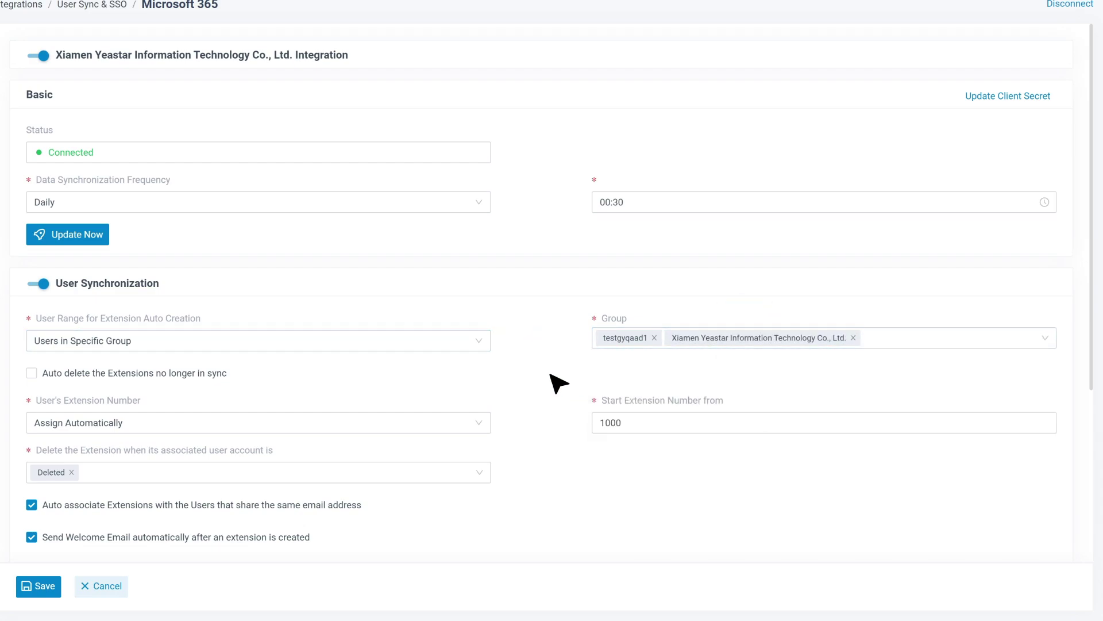
{"action": "left_click", "coordinate": [483, 424]}
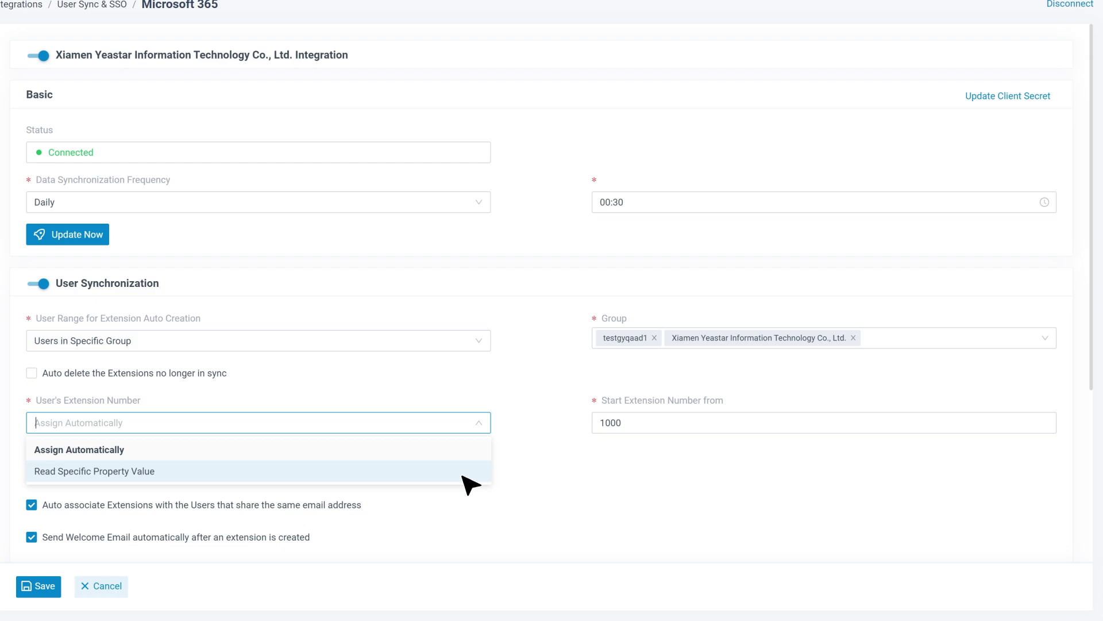
Assign extension numbers automatically, keep deletion set to Deleted, and save the synchronization settings
{"action": "left_click", "coordinate": [462, 453]}
{"action": "left_click", "coordinate": [479, 473]}
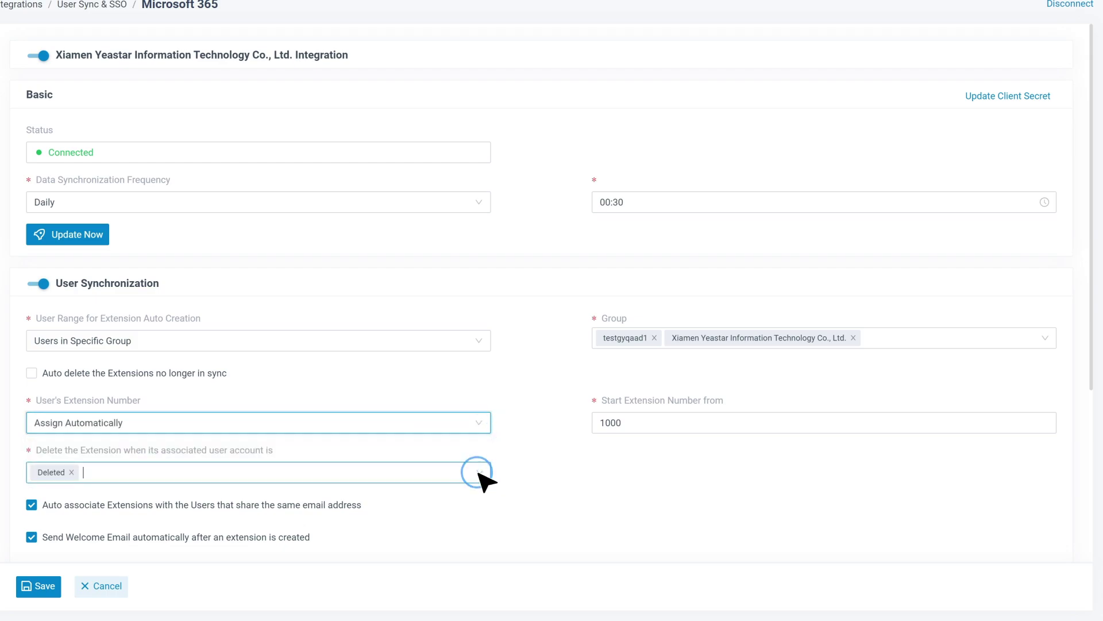
{"action": "left_click", "coordinate": [538, 475]}
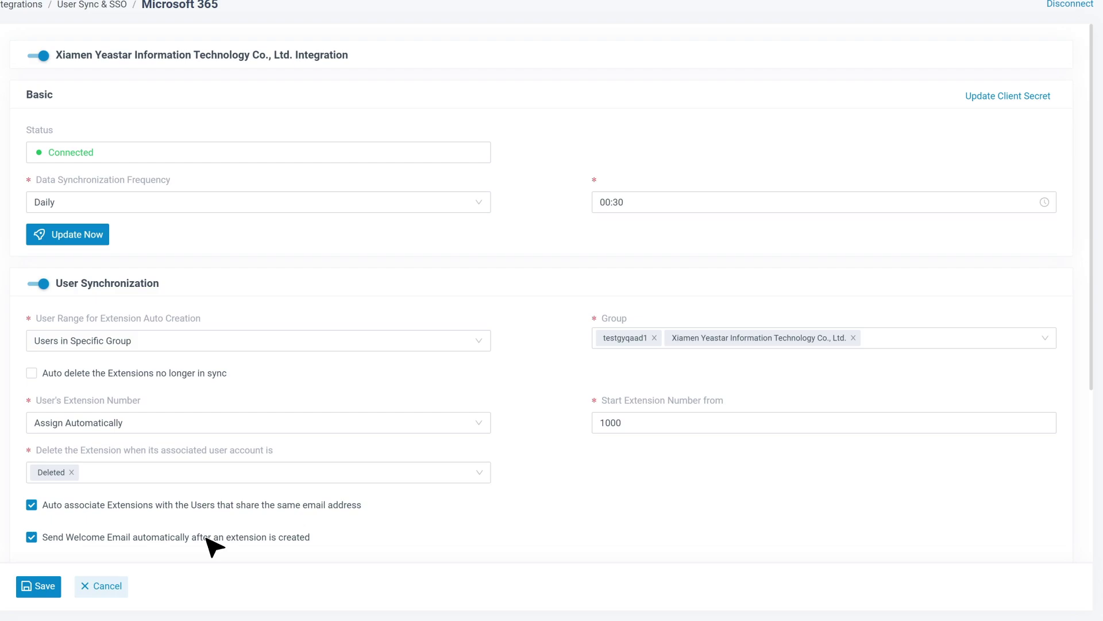
{"action": "left_click", "coordinate": [49, 590]}
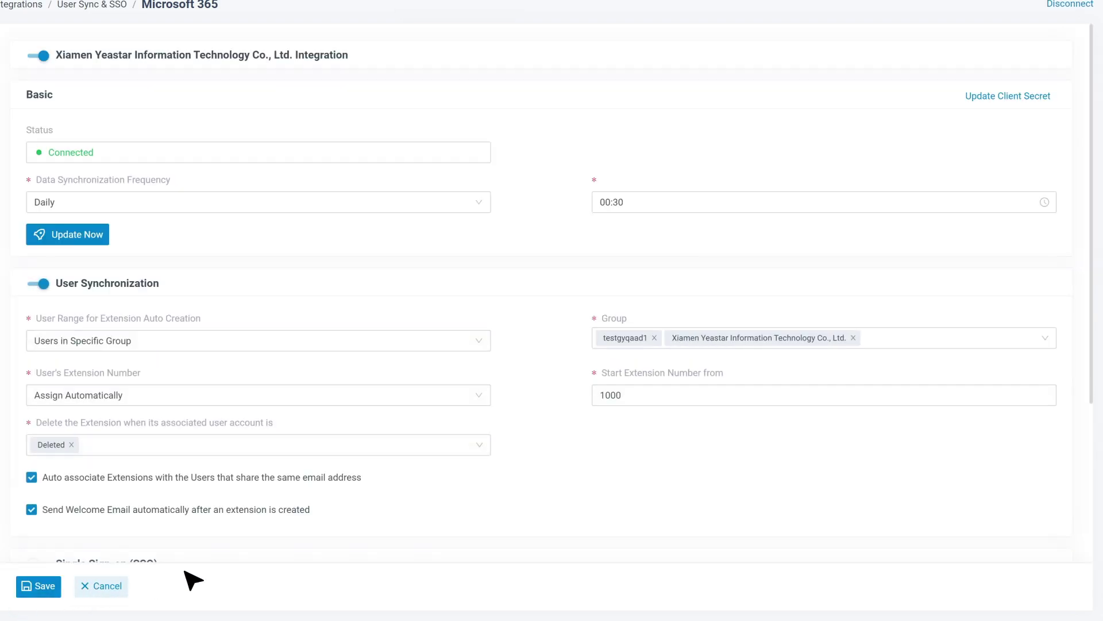
{"action": "scroll", "coordinate": [555, 454], "scroll_direction": "down", "scroll_amount": 4}
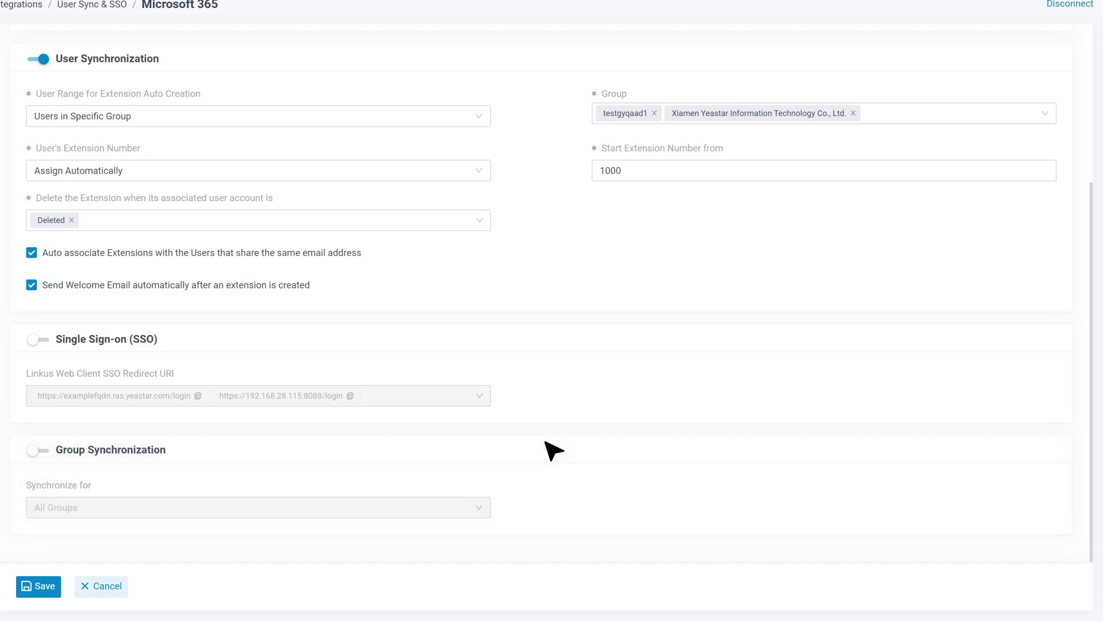
Enable Group Synchronization for the Microsoft 365 group type only, removing Security Group, and save
{"action": "left_click", "coordinate": [39, 451]}
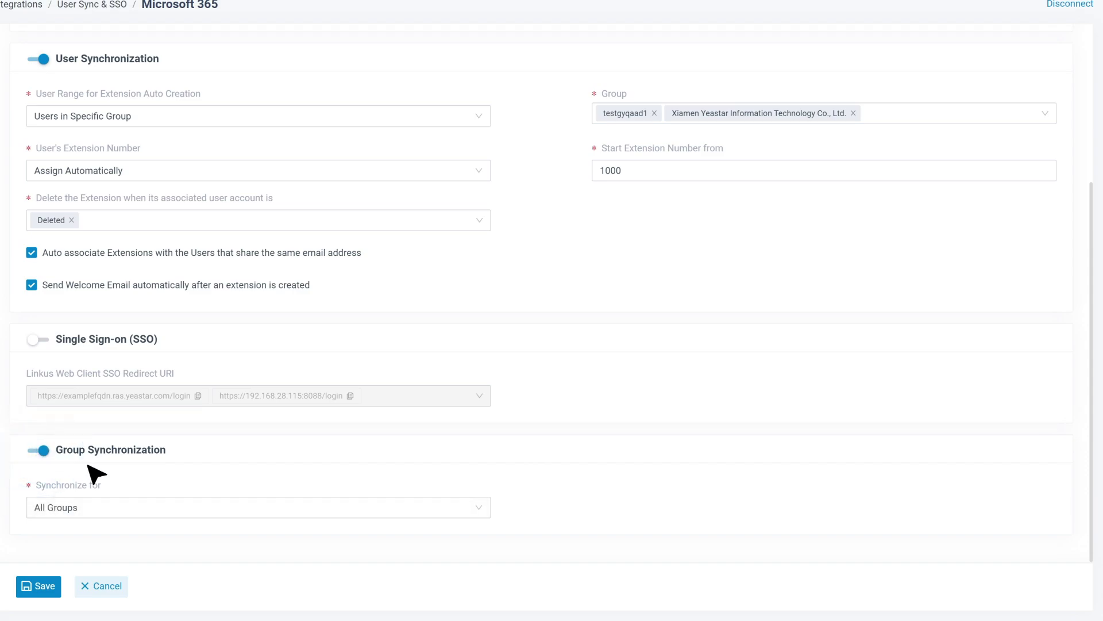
{"action": "left_click", "coordinate": [486, 509]}
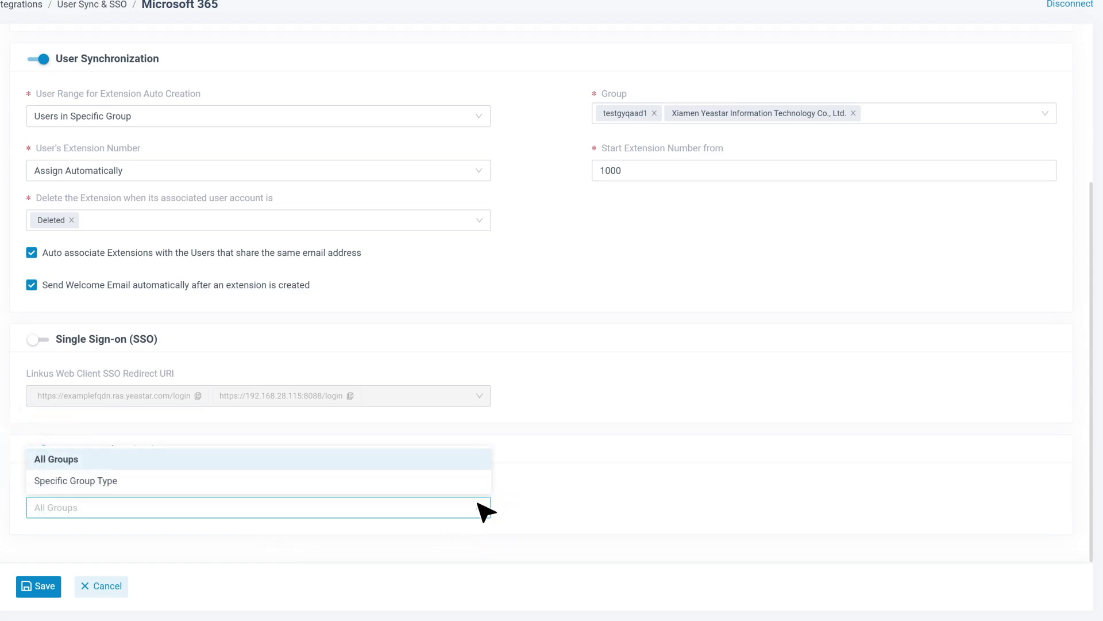
{"action": "left_click", "coordinate": [468, 482]}
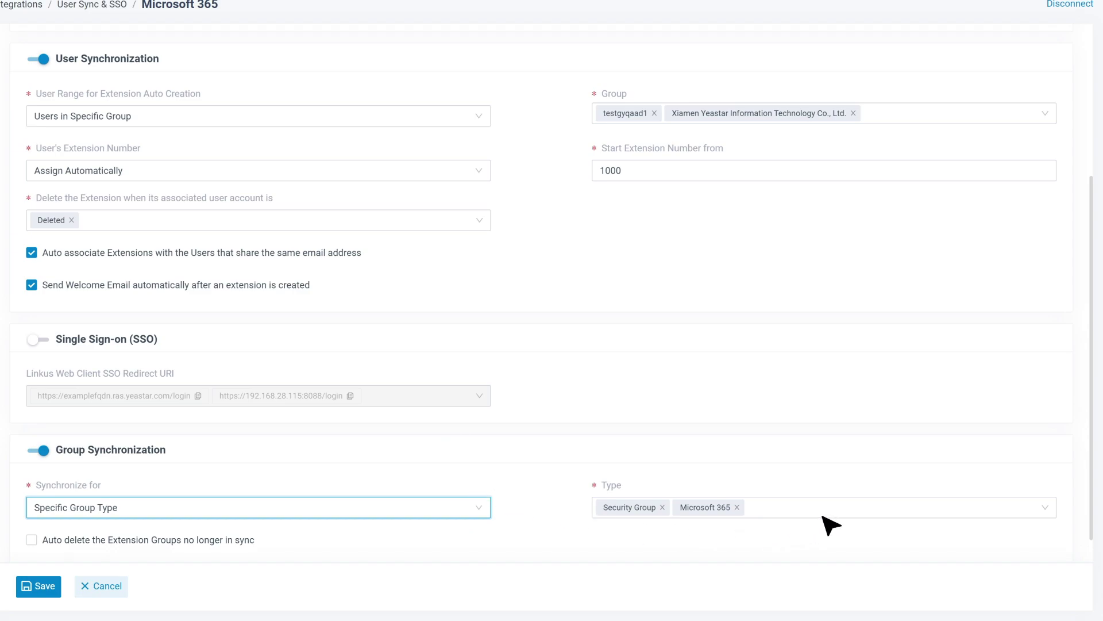
{"action": "left_click", "coordinate": [825, 517]}
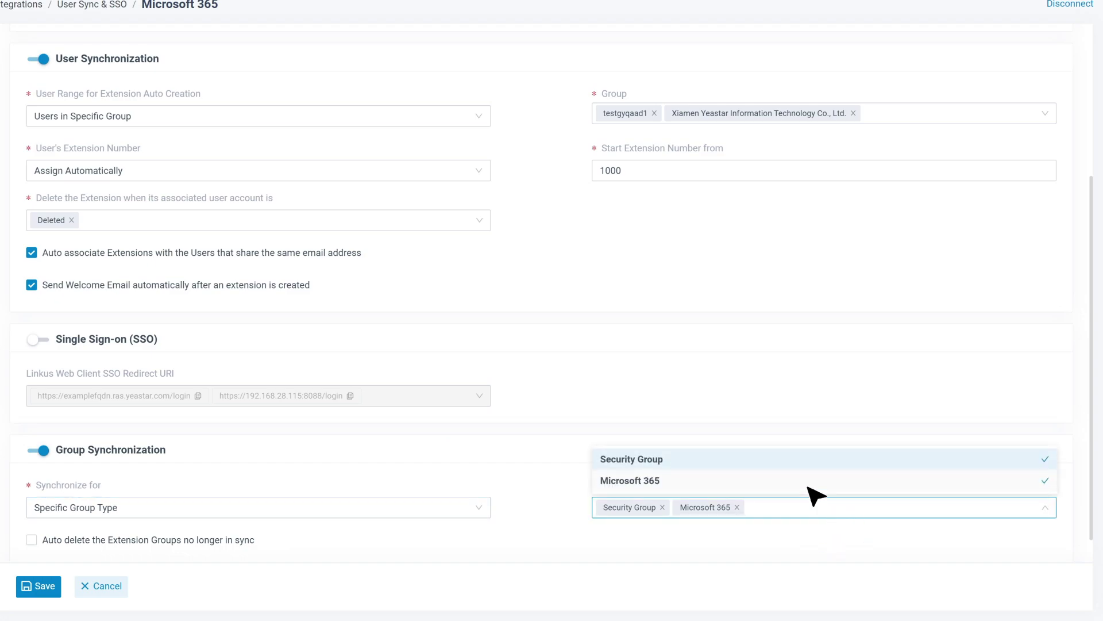
{"action": "left_click", "coordinate": [781, 459]}
{"action": "left_click", "coordinate": [547, 516]}
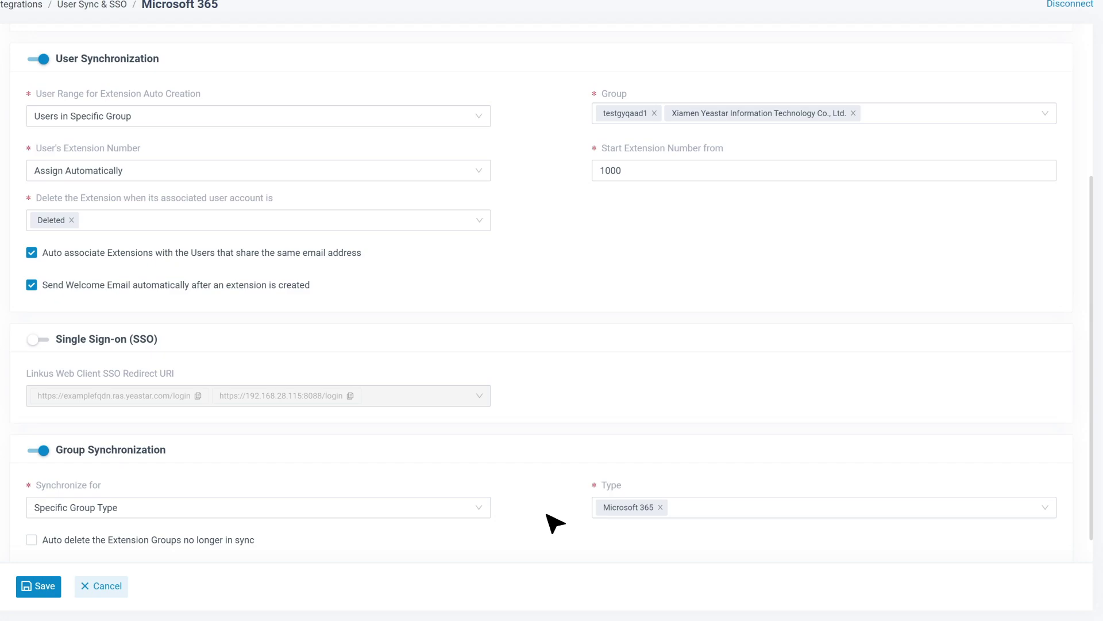
{"action": "left_click", "coordinate": [33, 585]}
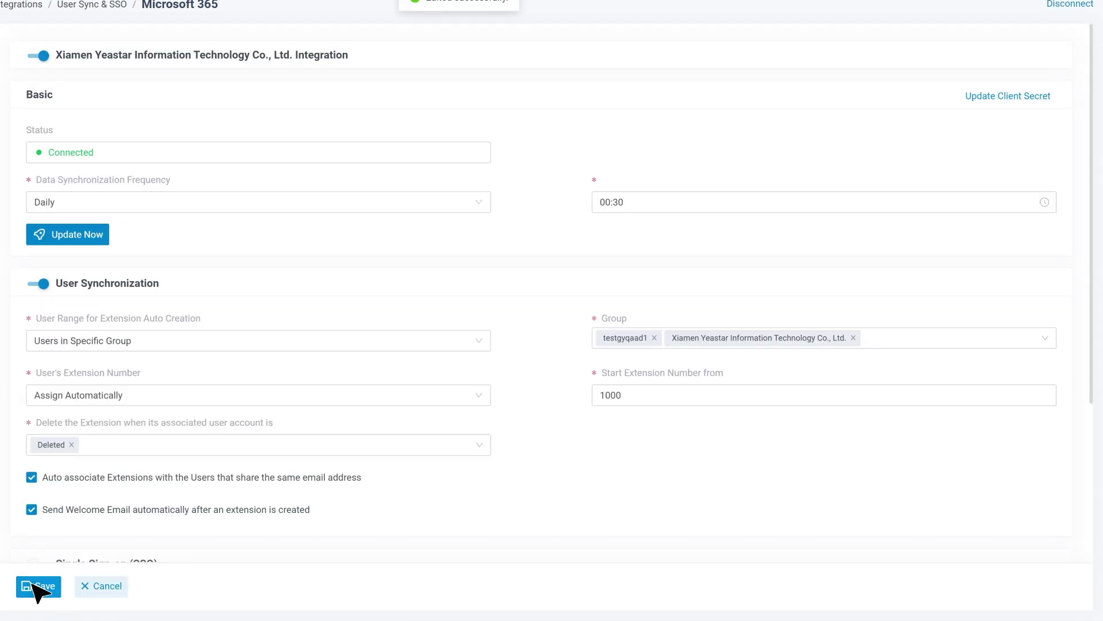
Turn on Single Sign-on, confirm both redirect URIs are selected, and save
{"action": "scroll", "coordinate": [546, 468], "scroll_direction": "down", "scroll_amount": 4}
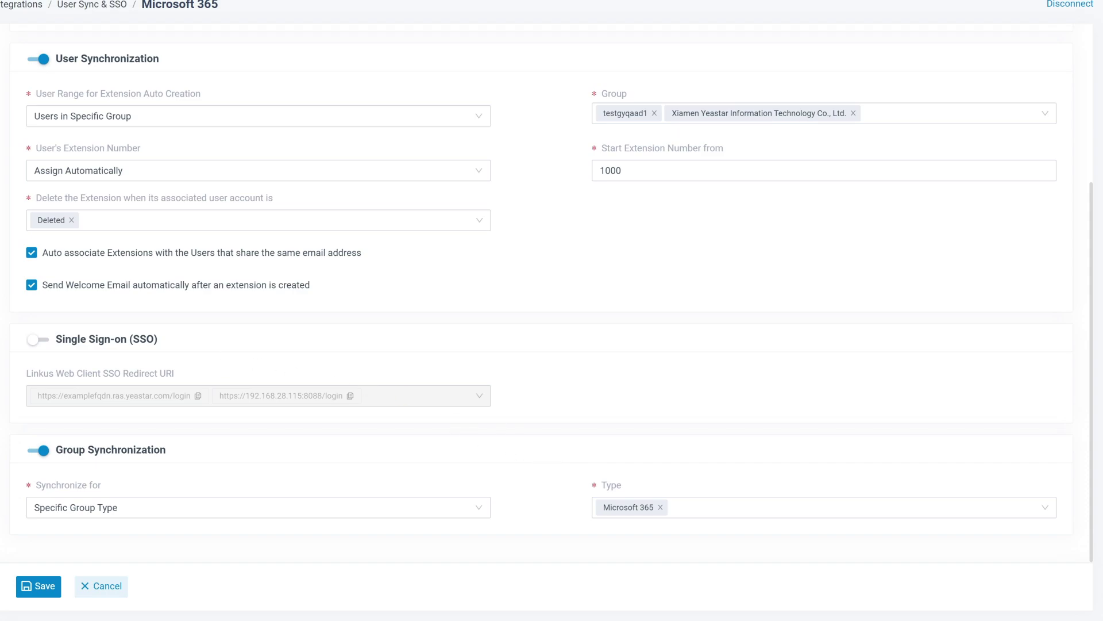
{"action": "left_click", "coordinate": [38, 339]}
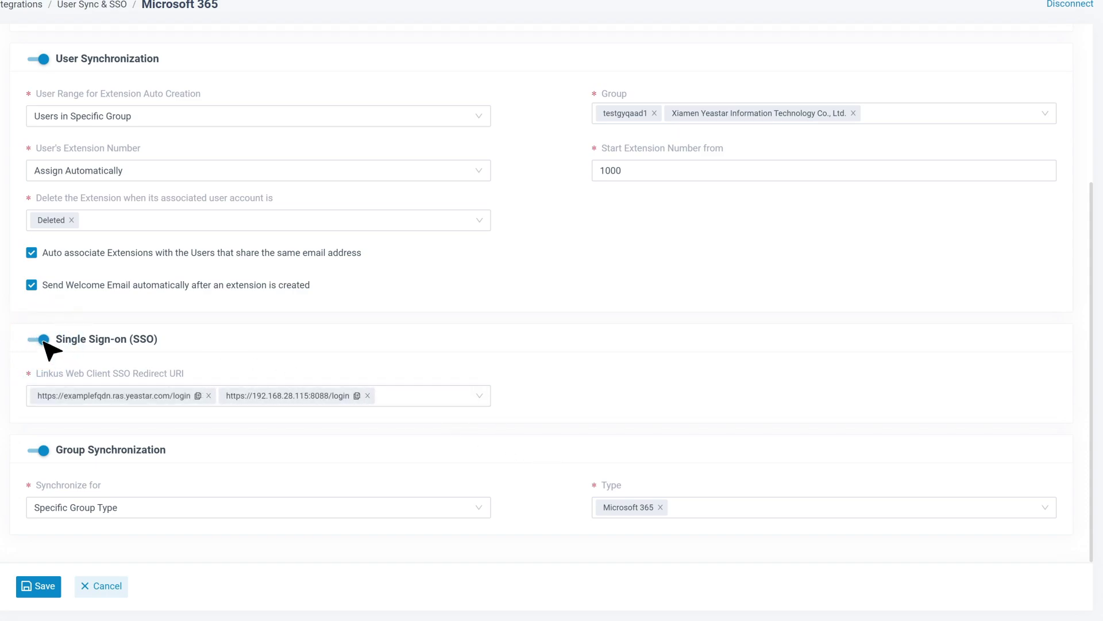
{"action": "left_click", "coordinate": [479, 398]}
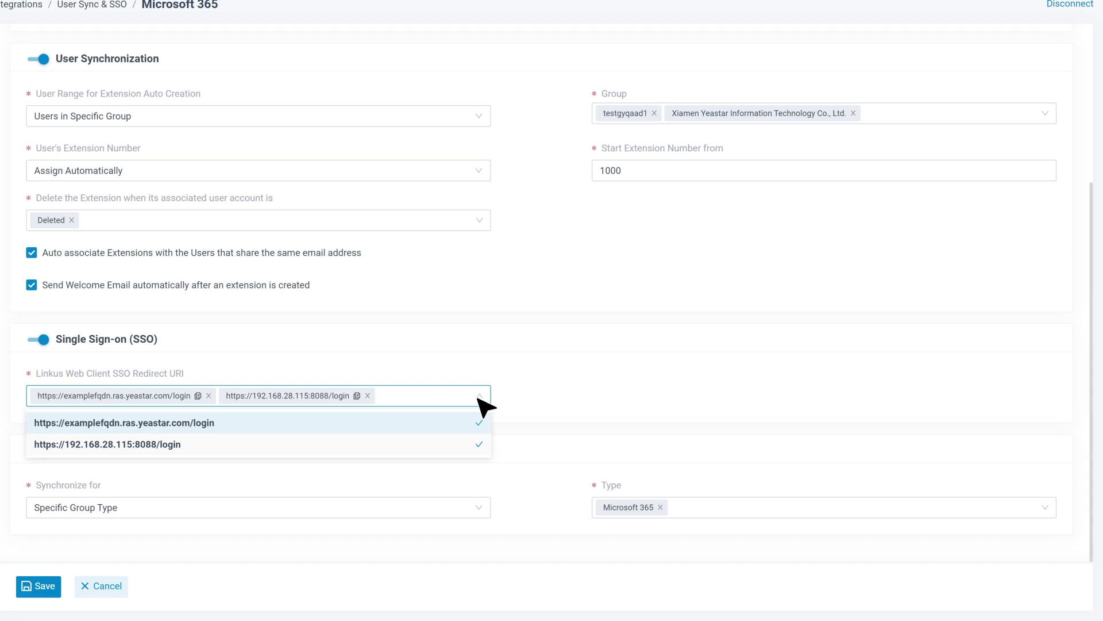
{"action": "left_click", "coordinate": [483, 406]}
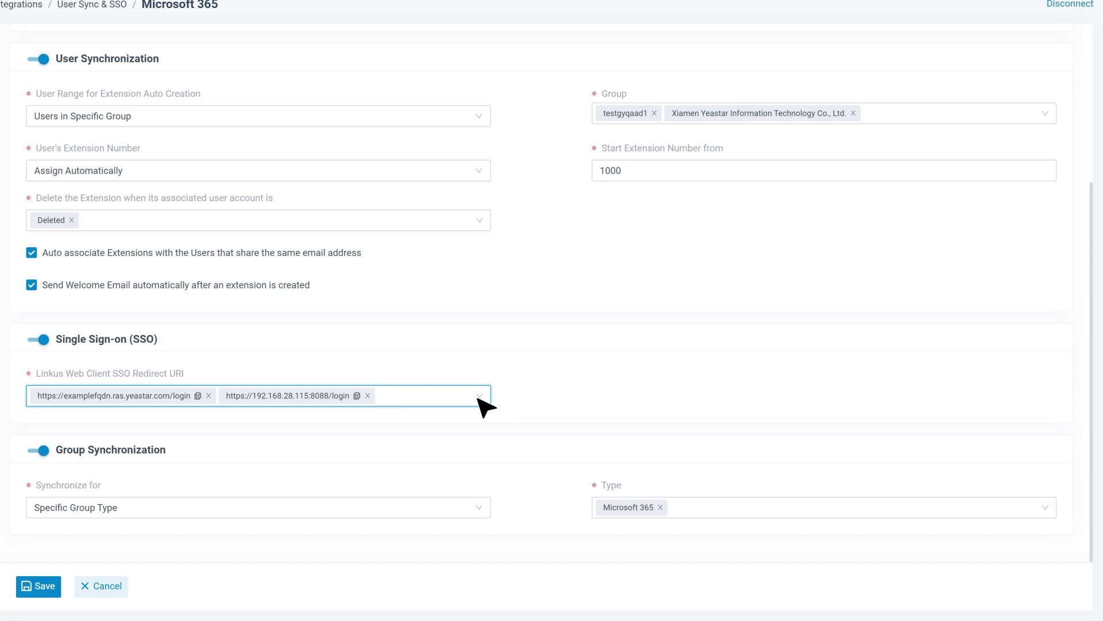
{"action": "left_click", "coordinate": [51, 590]}
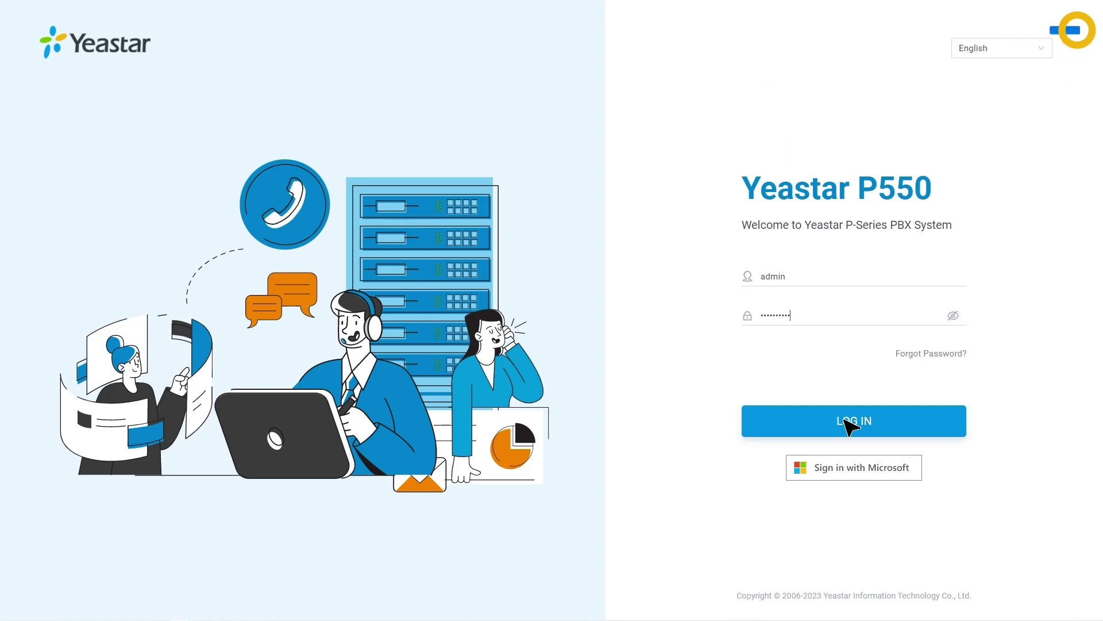
Log in to the Yeastar P550 administration portal
{"action": "left_click", "coordinate": [850, 425]}
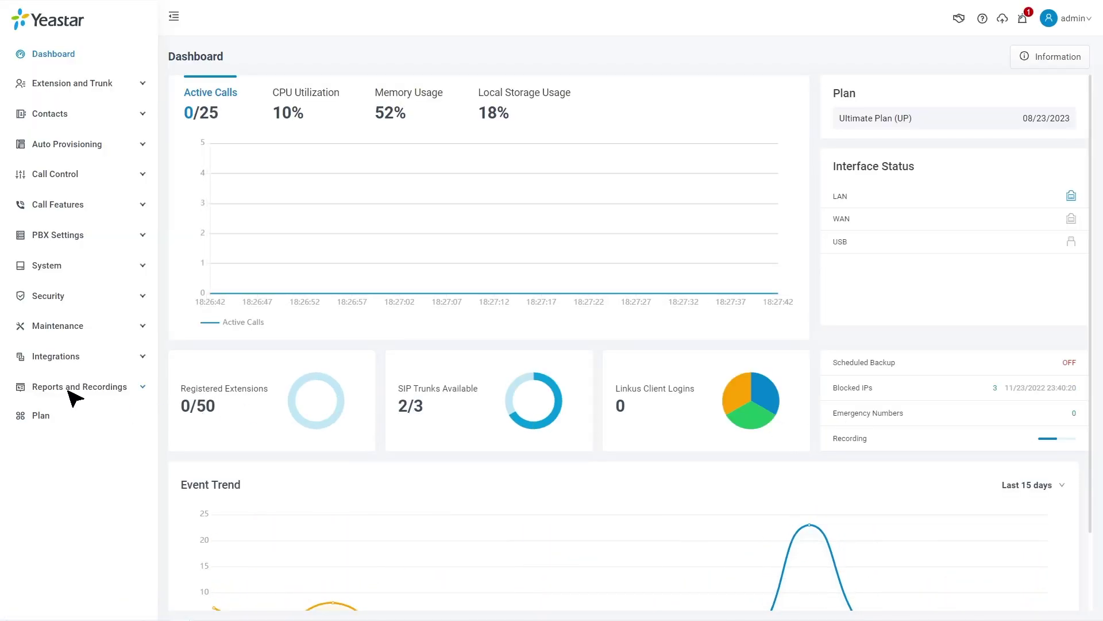
Under Integrations > Collaboration, enable and save Teams presence sync, then switch on Outlook contacts sync
{"action": "left_click", "coordinate": [83, 361]}
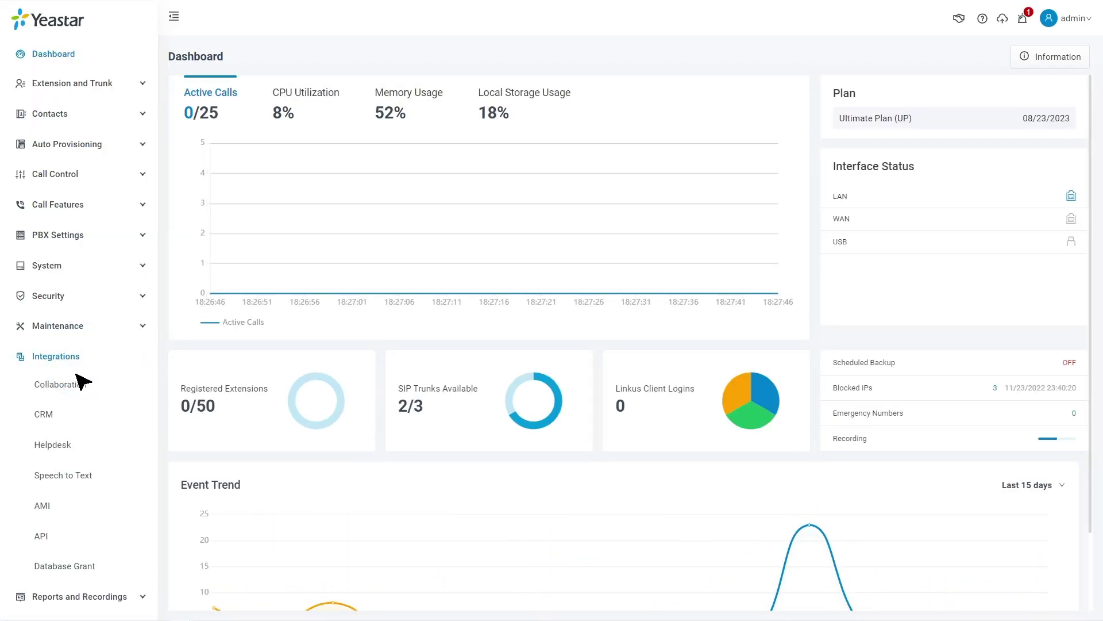
{"action": "left_click", "coordinate": [74, 388]}
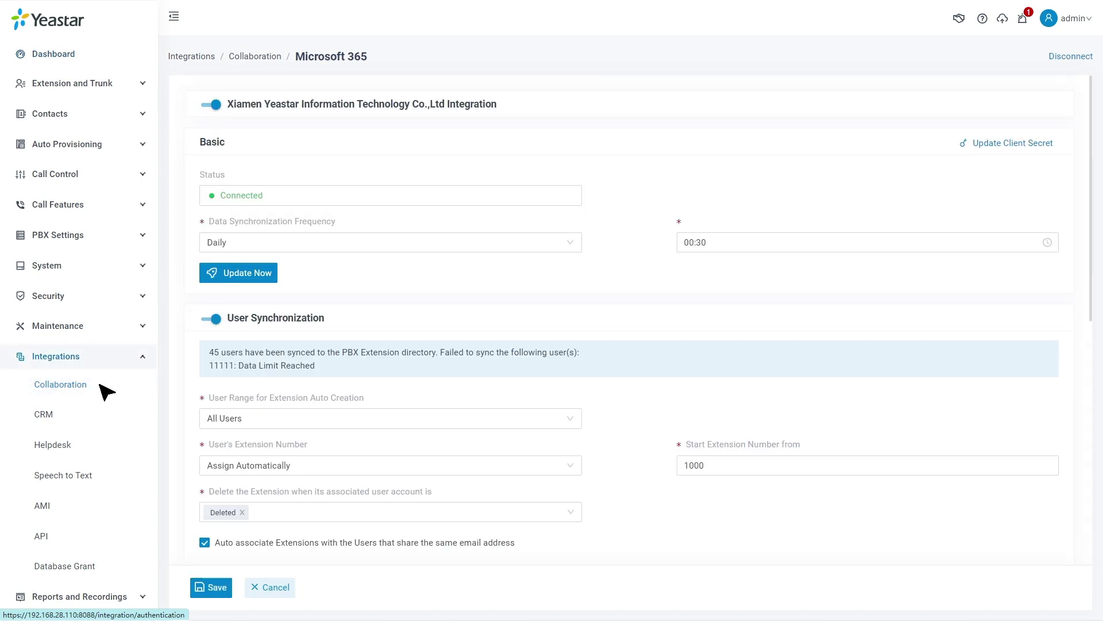
{"action": "scroll", "coordinate": [178, 374], "scroll_direction": "down", "scroll_amount": 5}
{"action": "scroll", "coordinate": [183, 379], "scroll_direction": "down", "scroll_amount": 3}
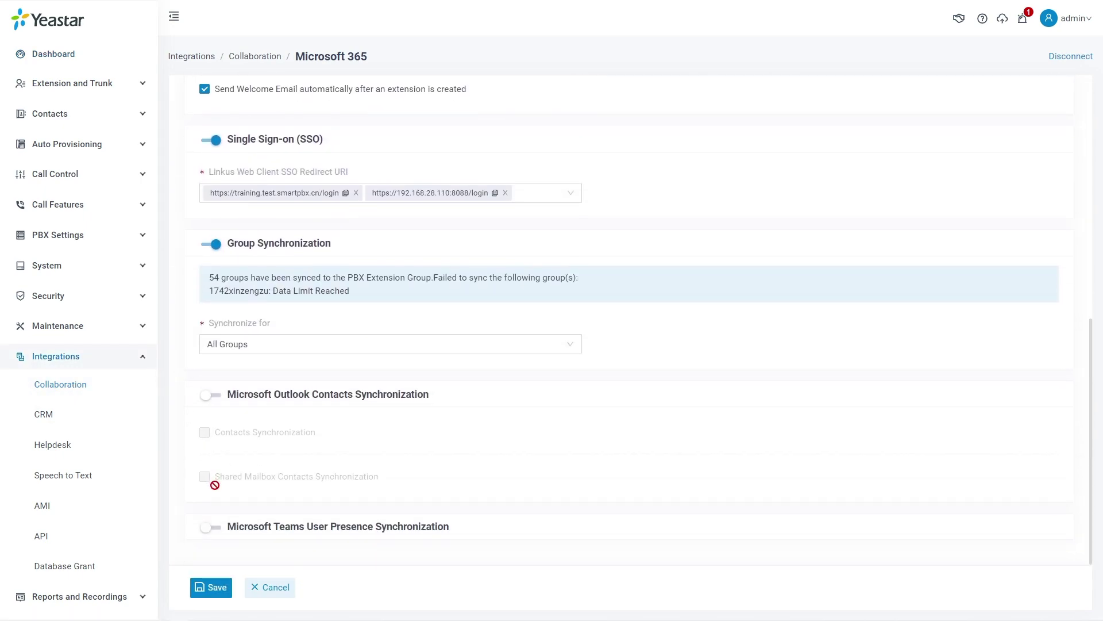
{"action": "left_click", "coordinate": [211, 528]}
{"action": "left_click", "coordinate": [218, 589]}
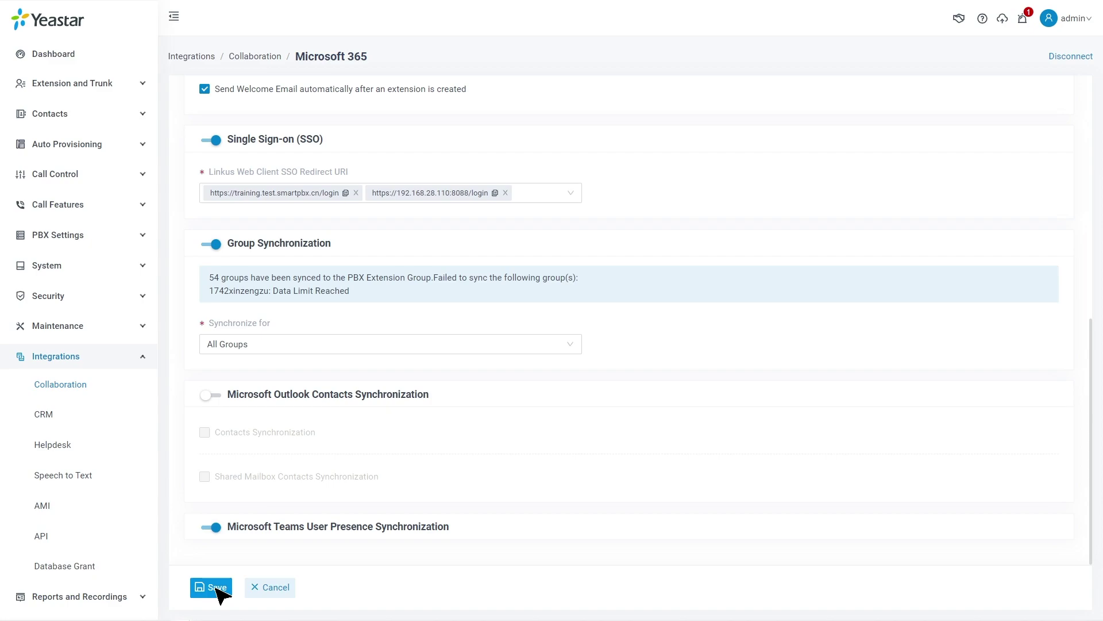
{"action": "left_click", "coordinate": [213, 396]}
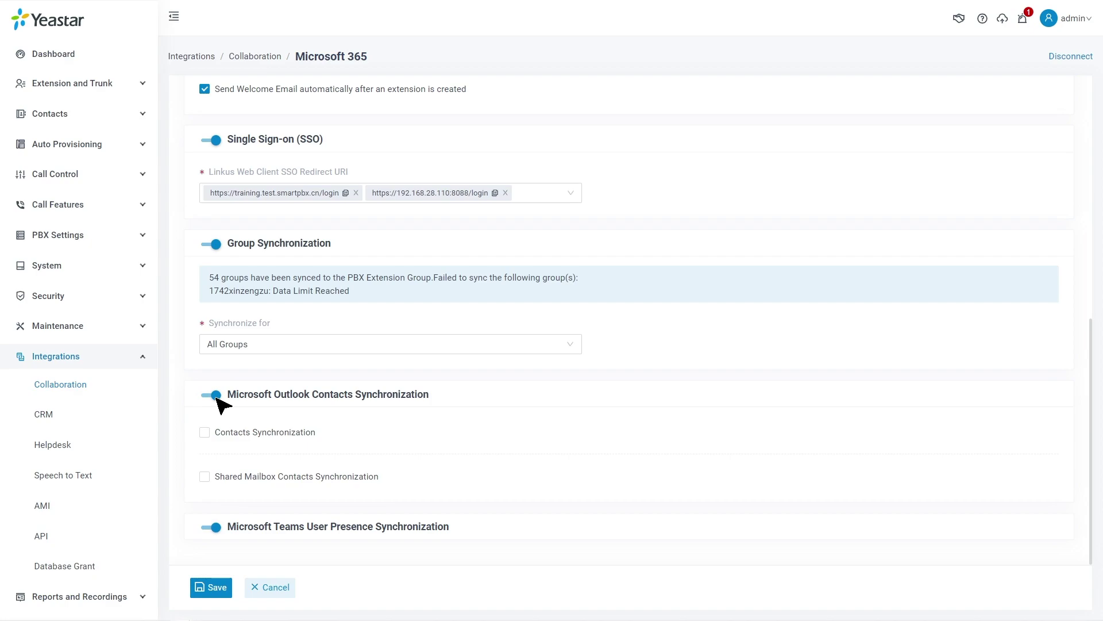
Turn on Contacts Synchronization for Users in Specific Group 'yeastar-docs' and save
{"action": "left_click", "coordinate": [206, 433]}
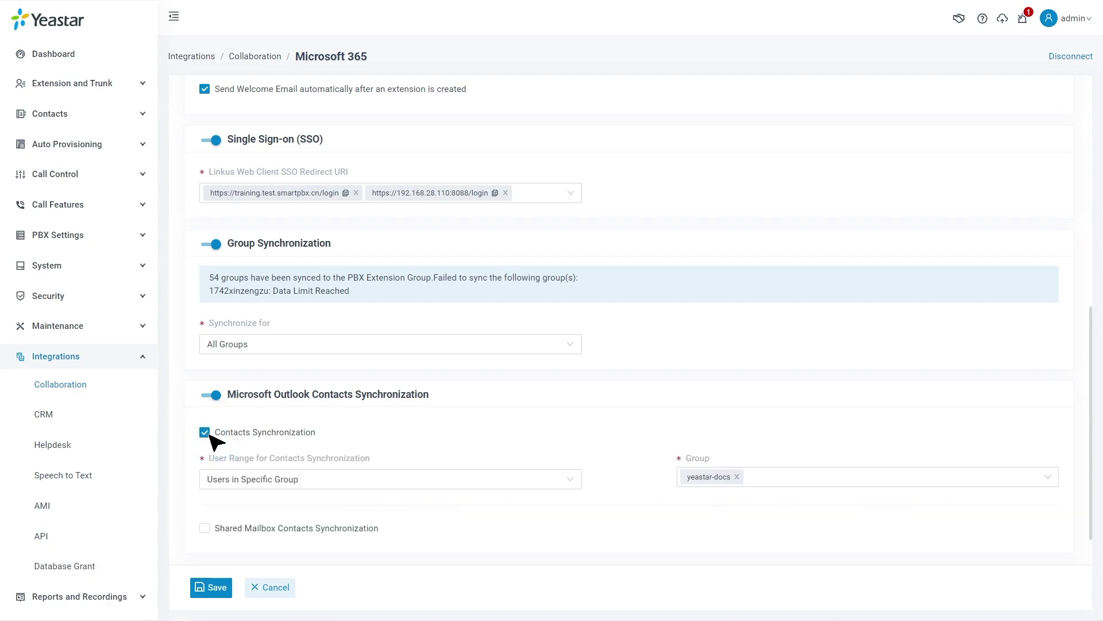
{"action": "left_click", "coordinate": [559, 476]}
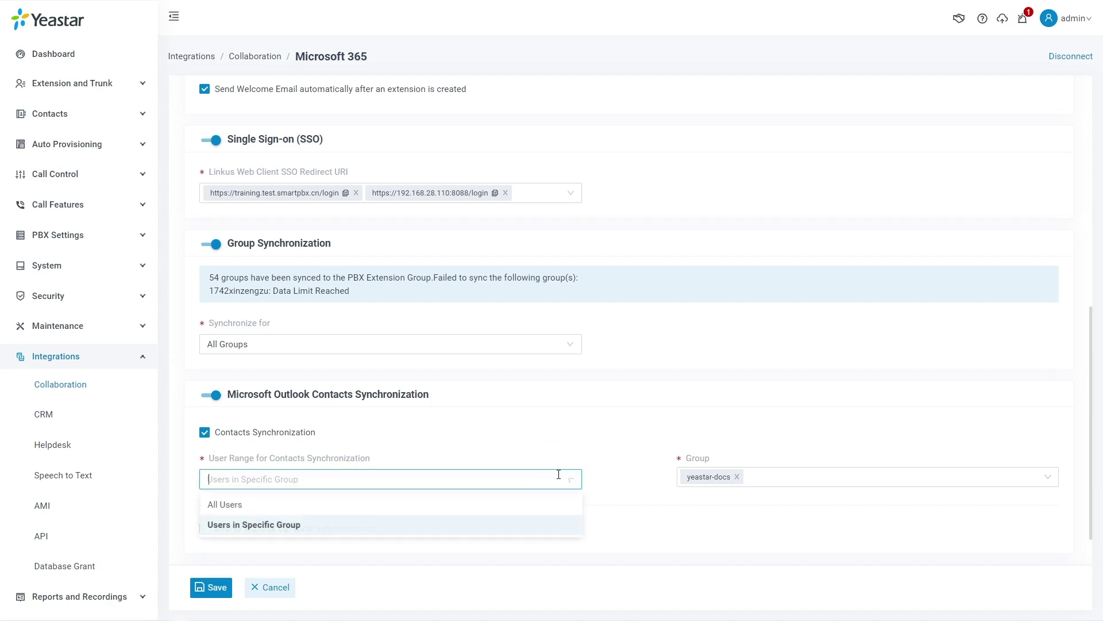
{"action": "left_click", "coordinate": [554, 530]}
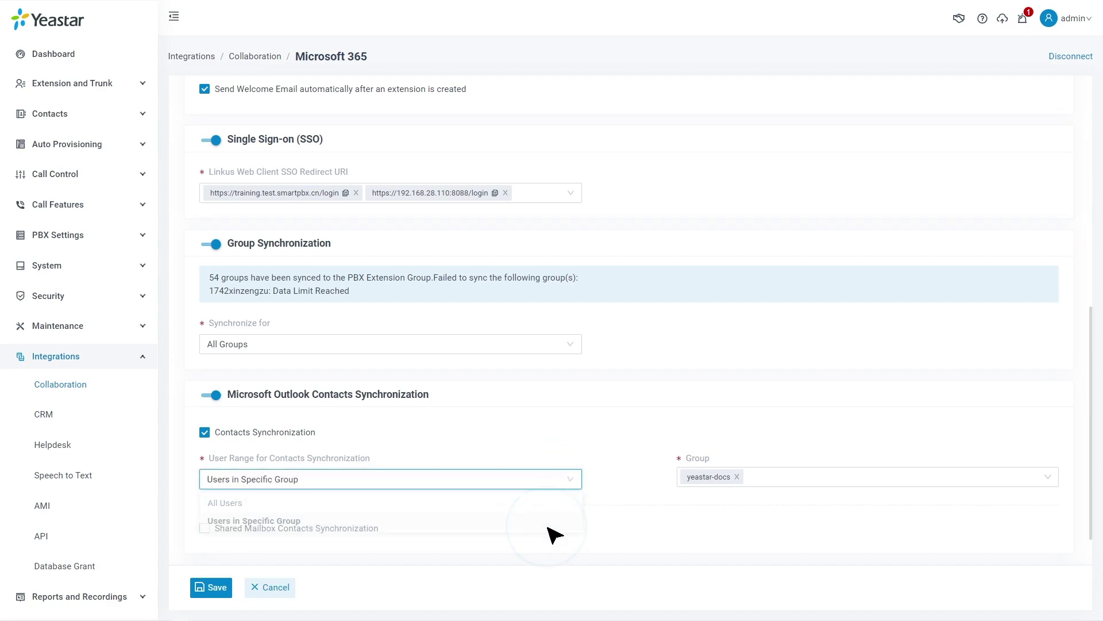
{"action": "left_click", "coordinate": [781, 482]}
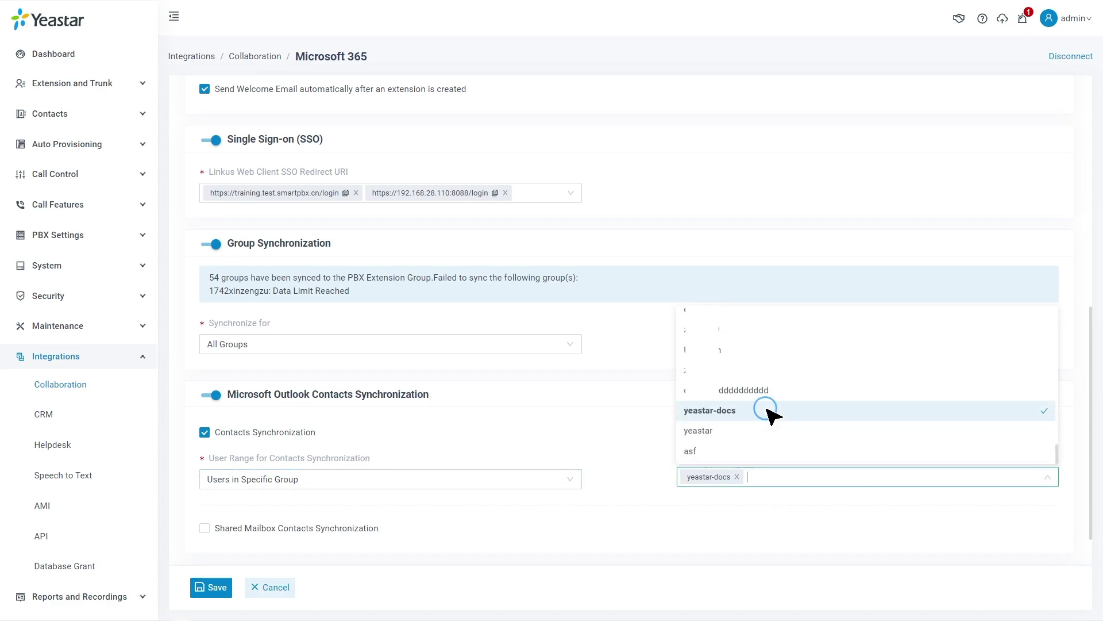
{"action": "left_click", "coordinate": [630, 450]}
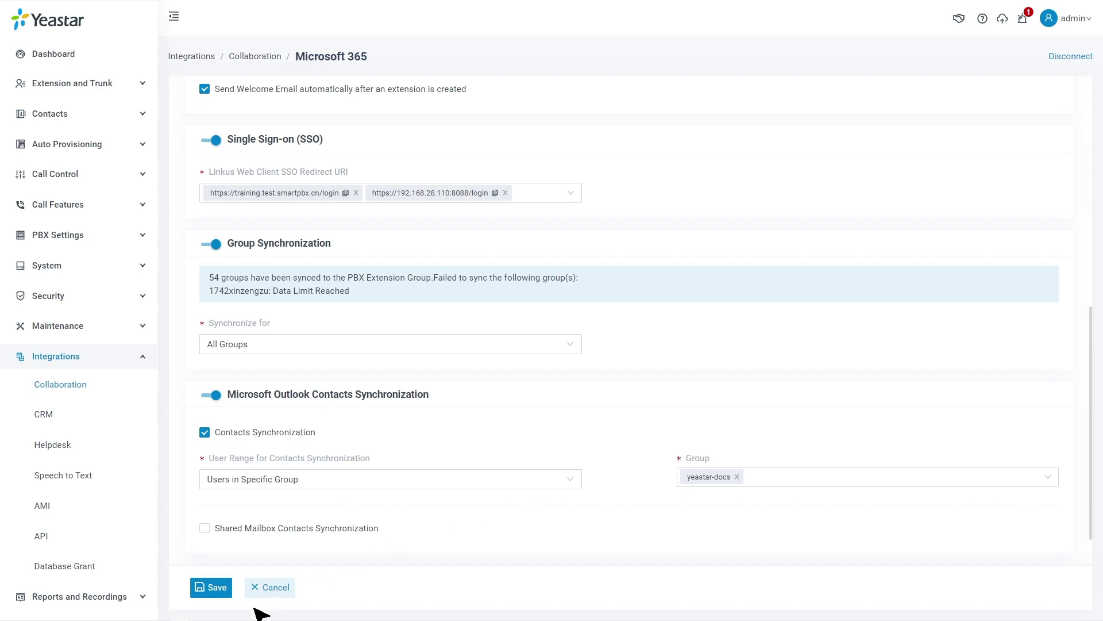
{"action": "left_click", "coordinate": [219, 590]}
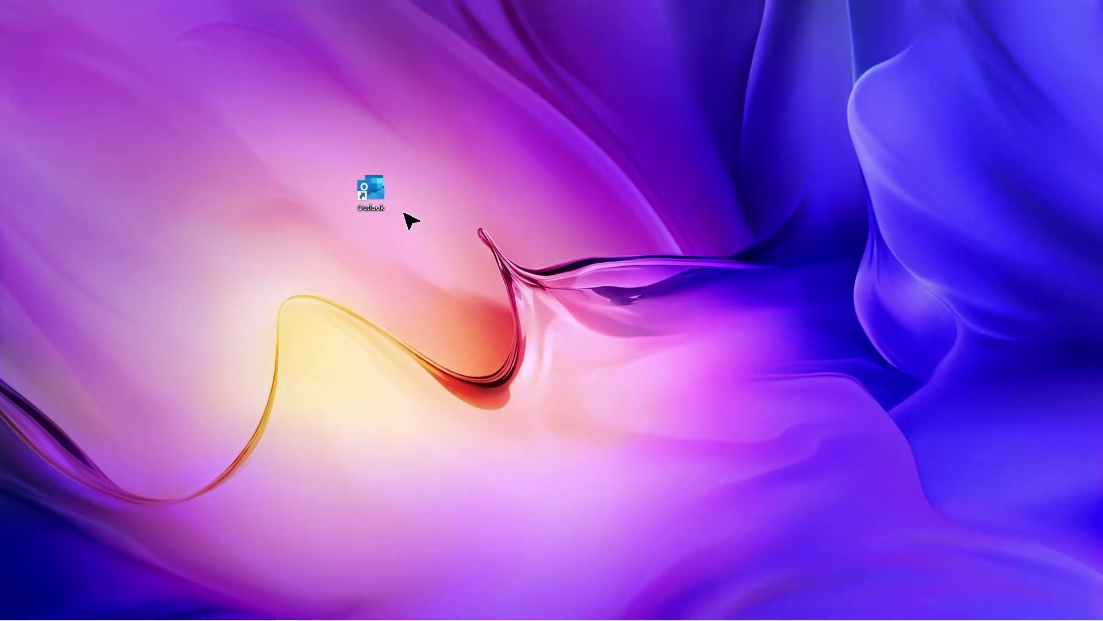
Launch Outlook, go to People, and open Properties of the other mailbox's Contacts folder
{"action": "left_click", "coordinate": [383, 194]}
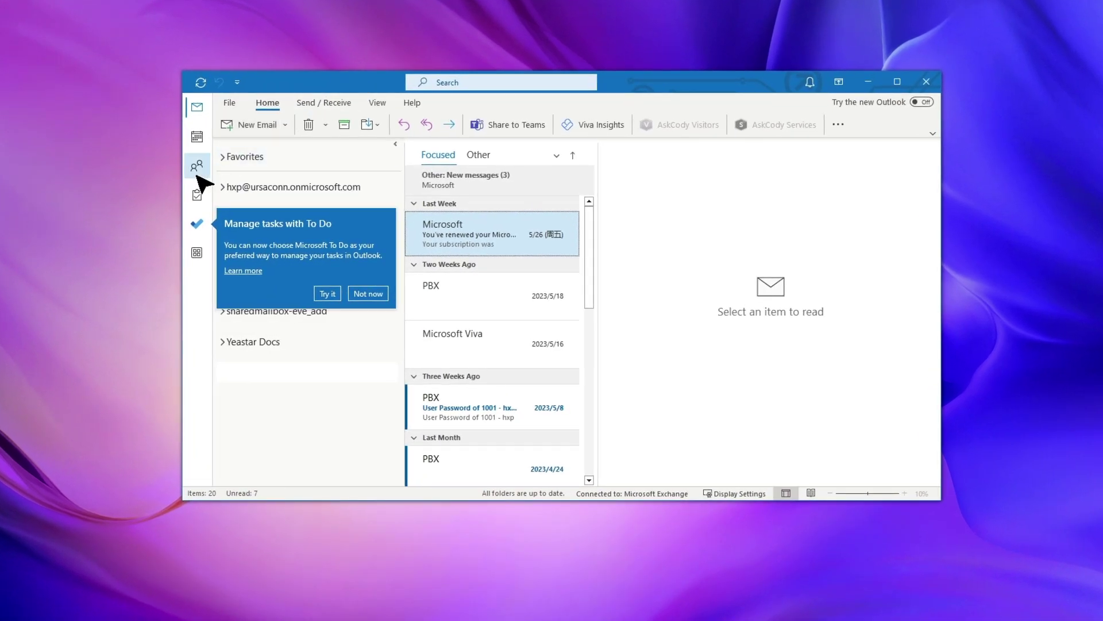
{"action": "left_click", "coordinate": [197, 170]}
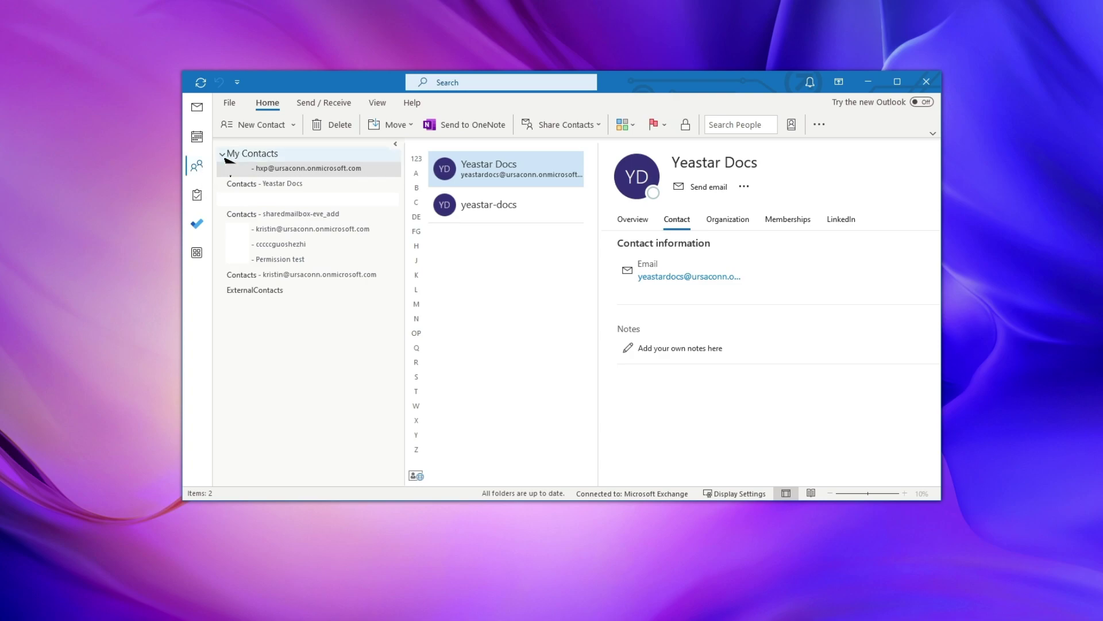
{"action": "left_click", "coordinate": [349, 276]}
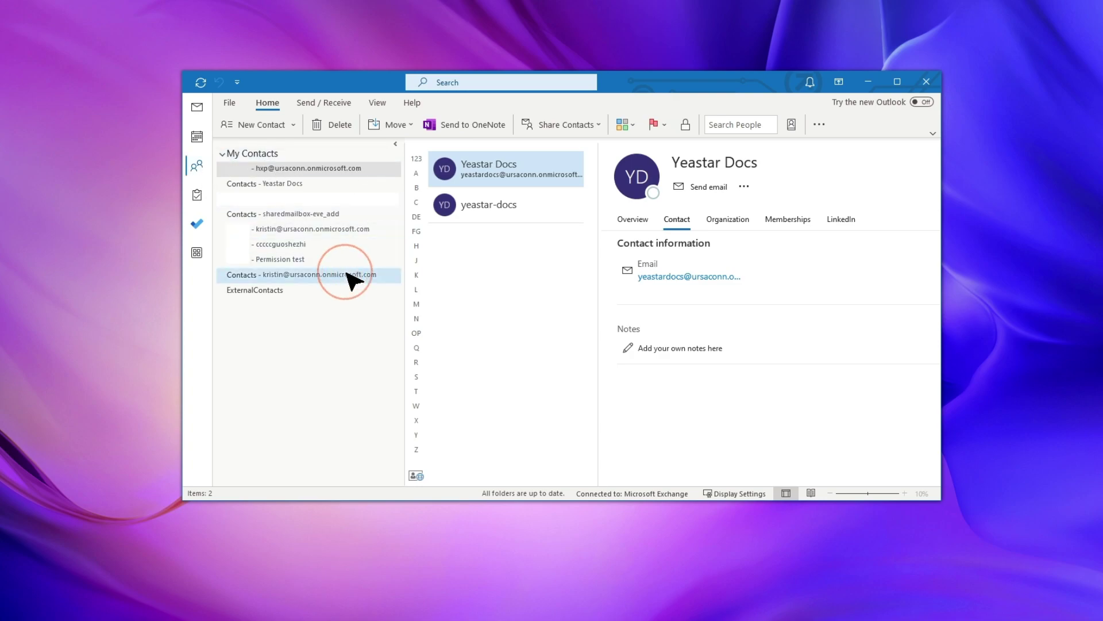
{"action": "right_click", "coordinate": [349, 276]}
{"action": "left_click", "coordinate": [391, 450]}
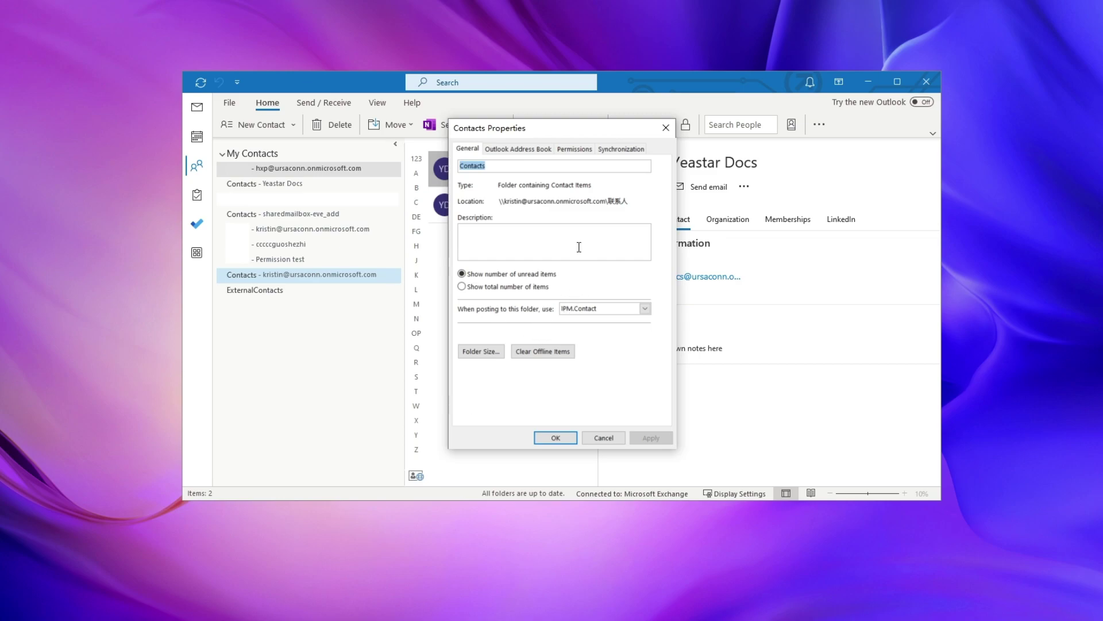
Add a user from the address book to the Contacts folder's permissions list
{"action": "left_click", "coordinate": [568, 150]}
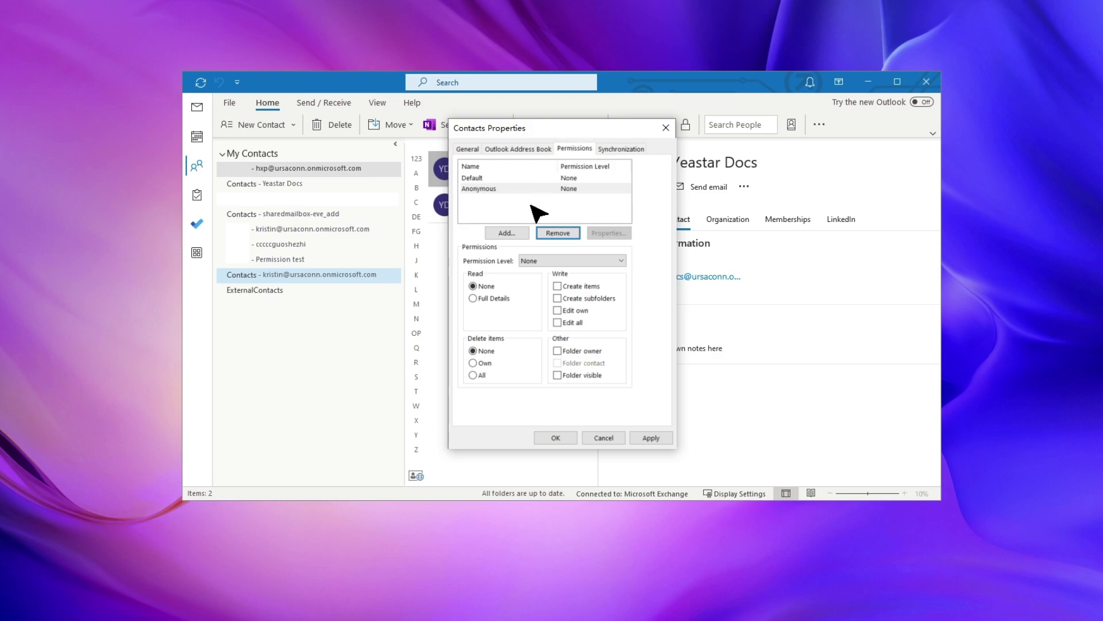
{"action": "left_click", "coordinate": [494, 233]}
{"action": "type", "text": "hxp"}
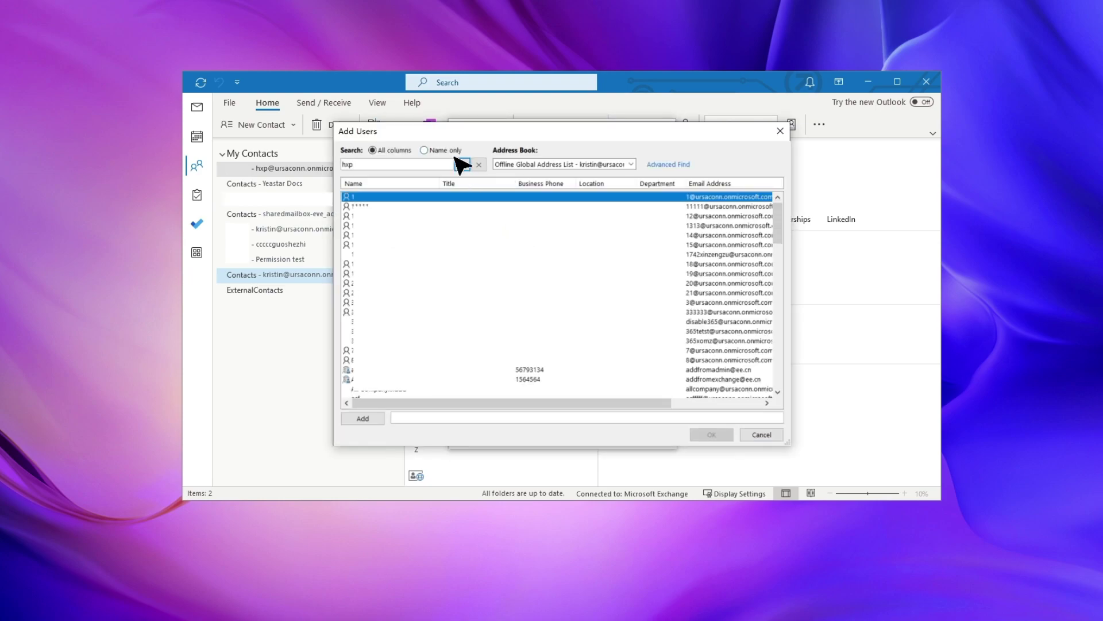
{"action": "left_click", "coordinate": [461, 164]}
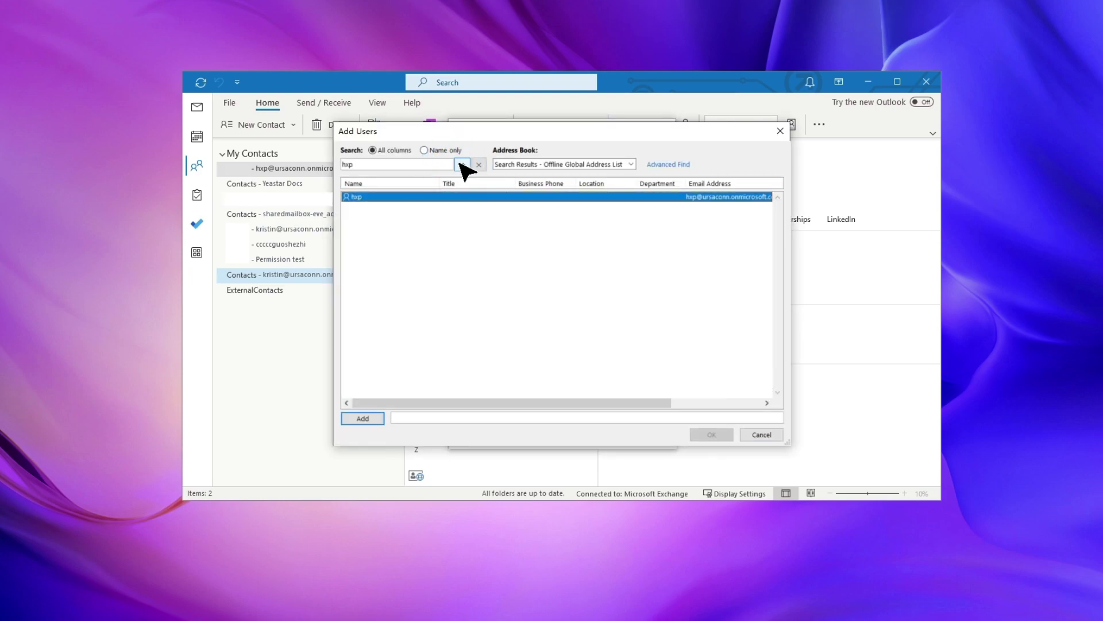
{"action": "double_click", "coordinate": [451, 197]}
{"action": "left_click", "coordinate": [721, 440]}
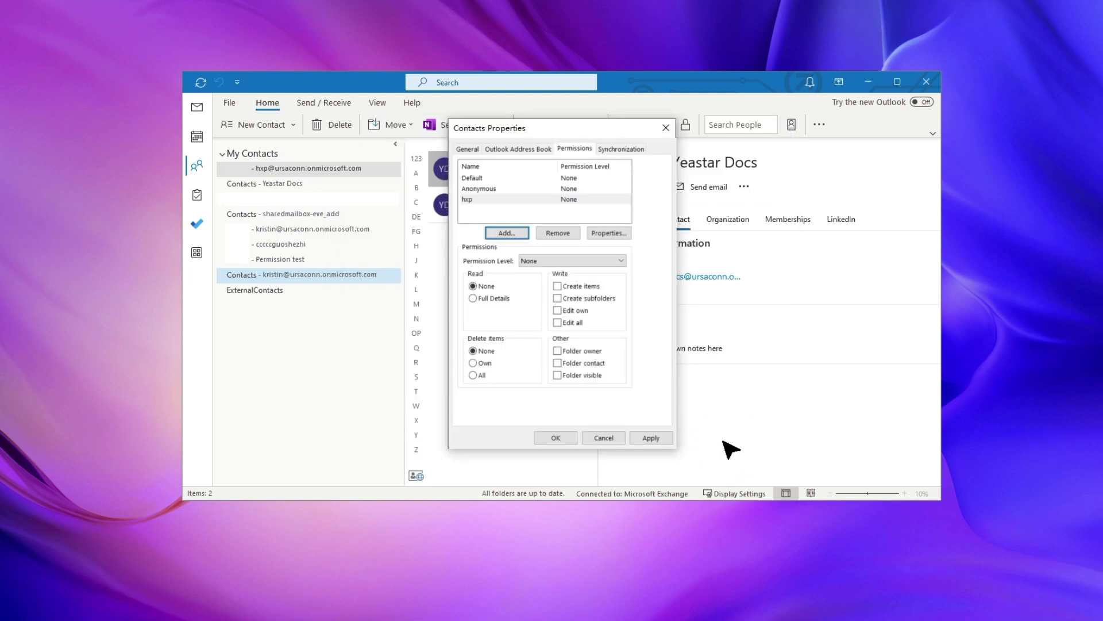
Grant Full Details and Folder contact, clear Folder visible, apply, and close the properties
{"action": "left_click", "coordinate": [473, 298]}
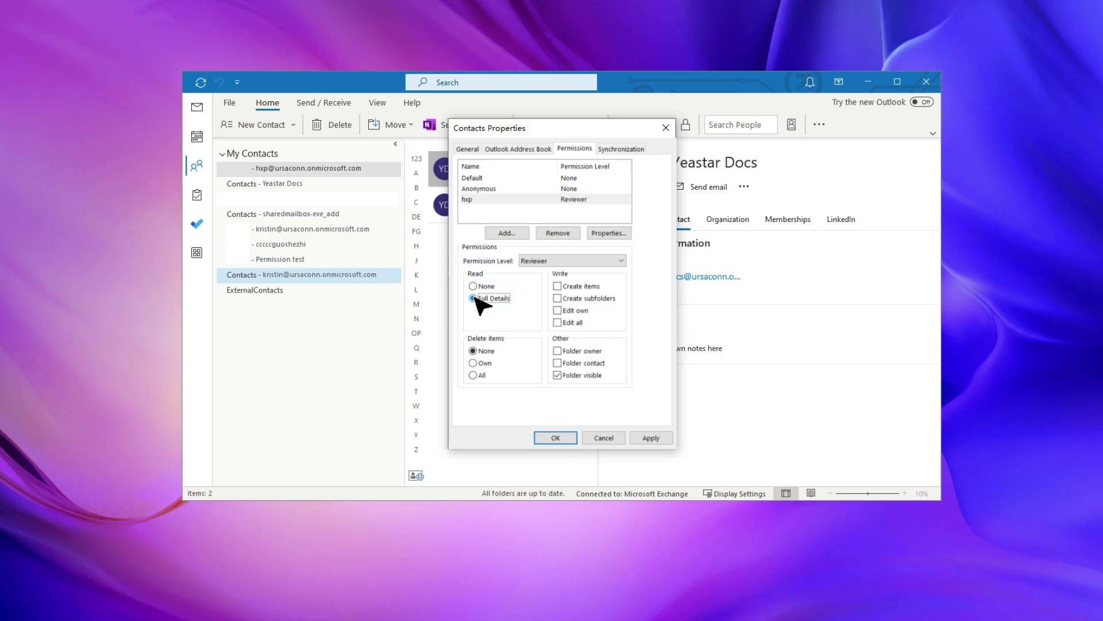
{"action": "left_click", "coordinate": [558, 363]}
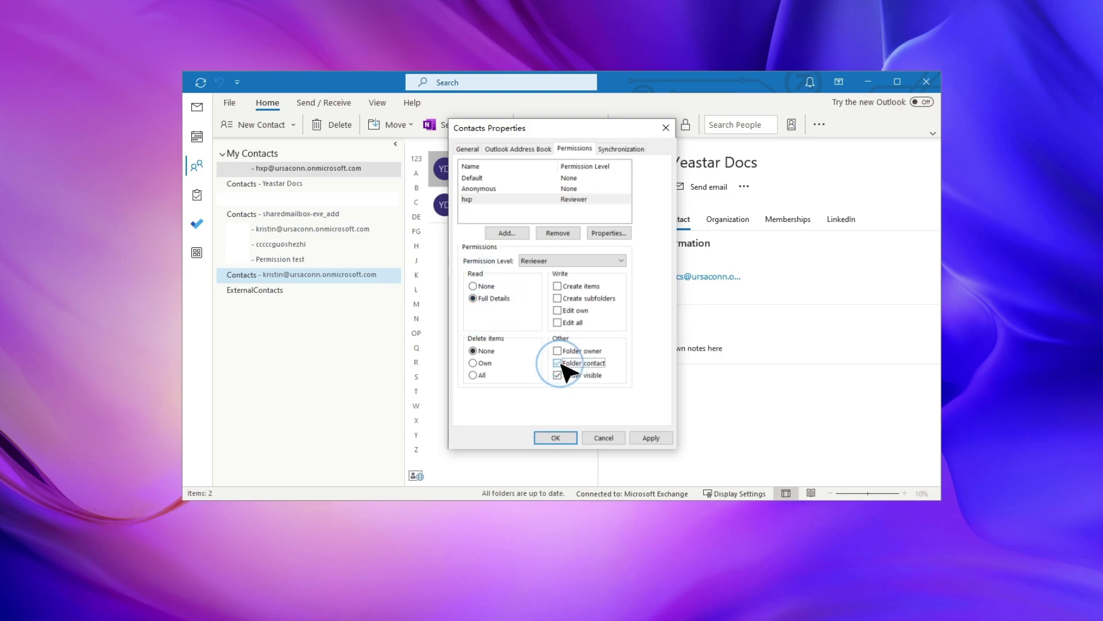
{"action": "left_click", "coordinate": [558, 376]}
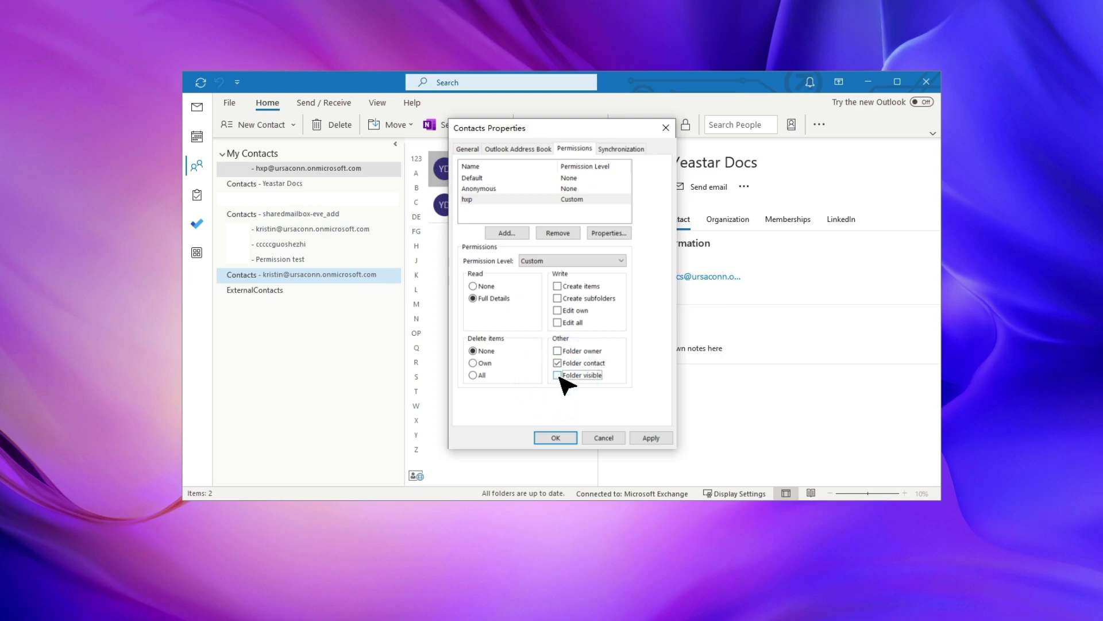
{"action": "left_click", "coordinate": [647, 439]}
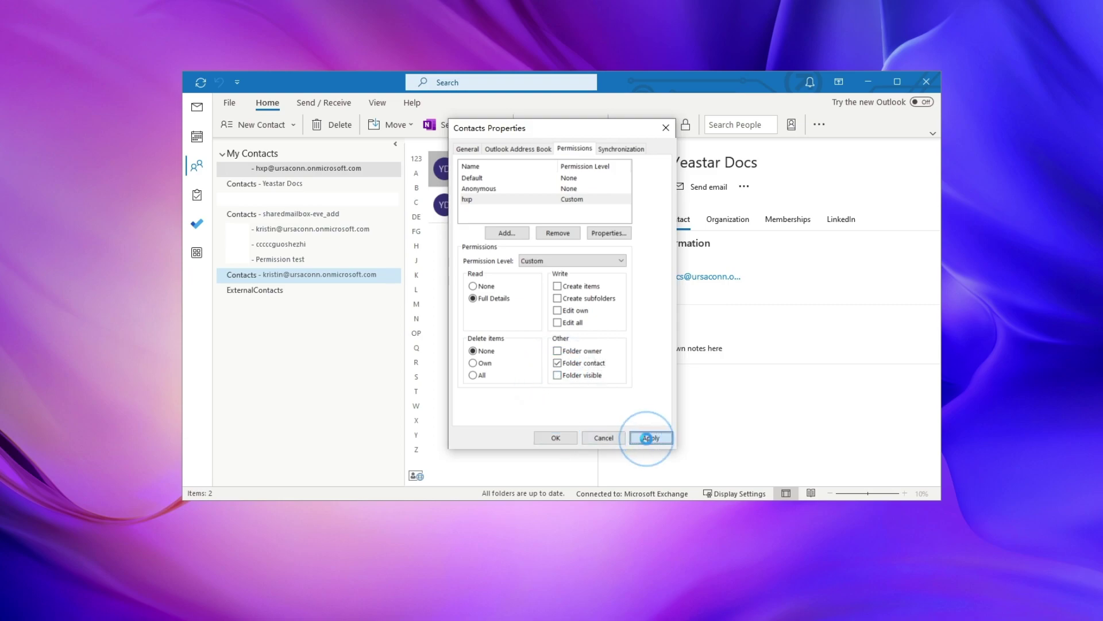
{"action": "left_click", "coordinate": [561, 438]}
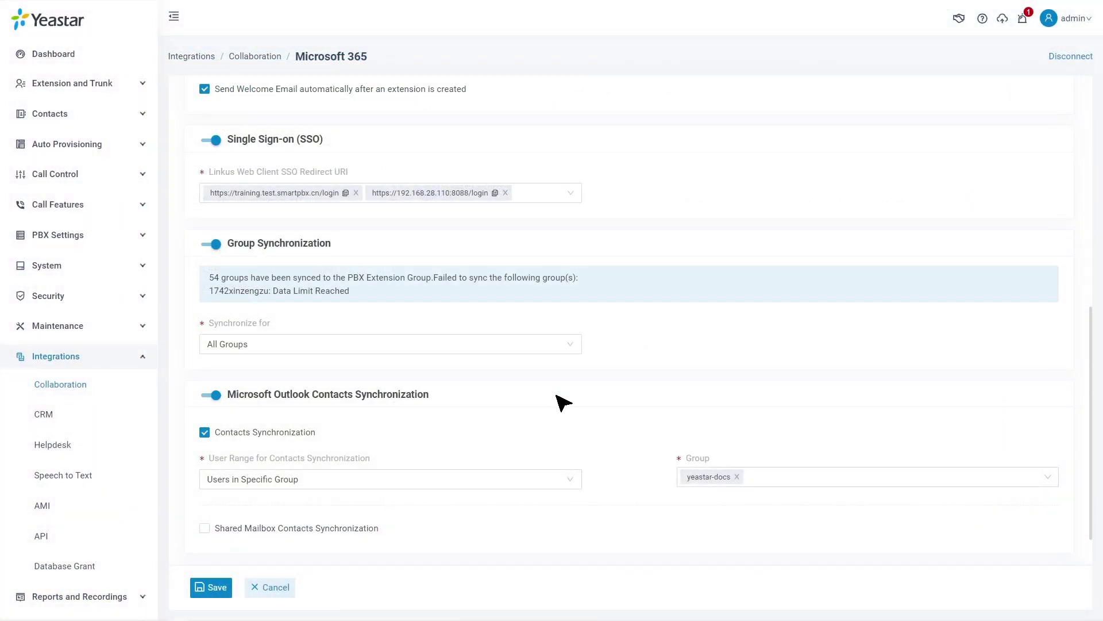
Enable shared mailbox contacts sync for Yeastar Docs into phonebook 'Yeastar Docs_Sync' and save
{"action": "scroll", "coordinate": [563, 402], "scroll_direction": "down", "scroll_amount": 1}
{"action": "left_click", "coordinate": [205, 476]}
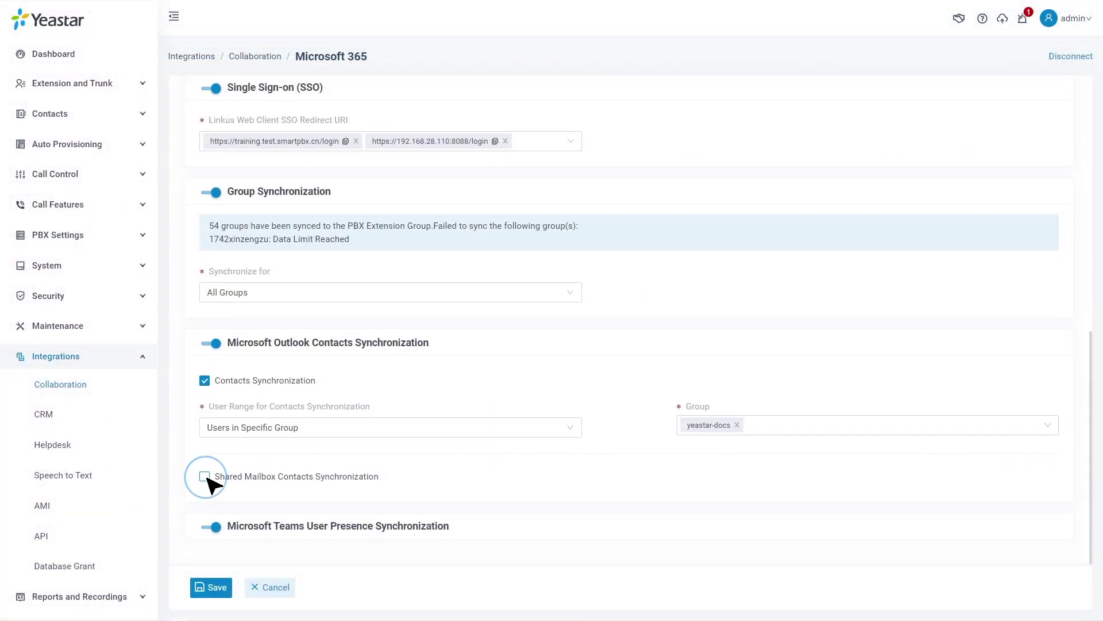
{"action": "scroll", "coordinate": [210, 484], "scroll_direction": "down", "scroll_amount": 2}
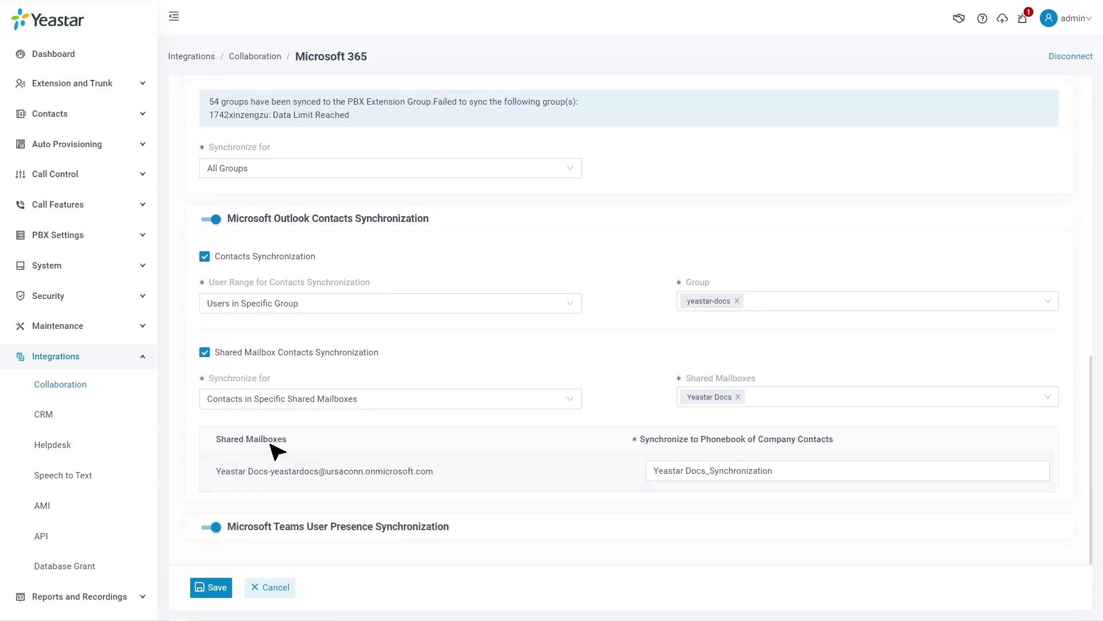
{"action": "left_click", "coordinate": [567, 396]}
{"action": "left_click", "coordinate": [542, 444]}
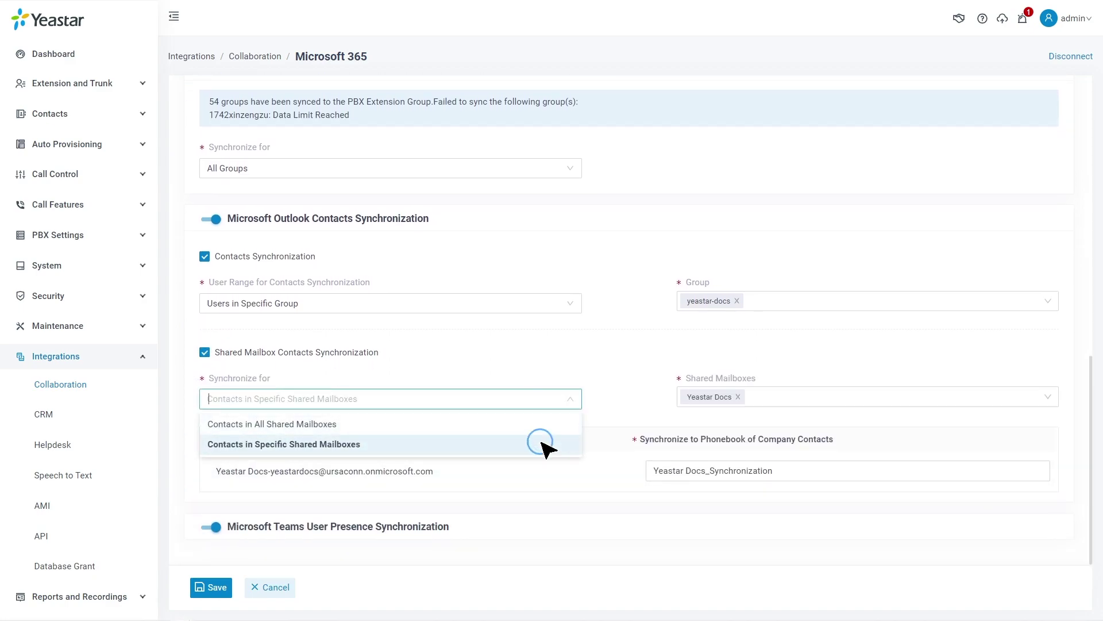
{"action": "left_click", "coordinate": [781, 407]}
{"action": "left_click", "coordinate": [771, 418]}
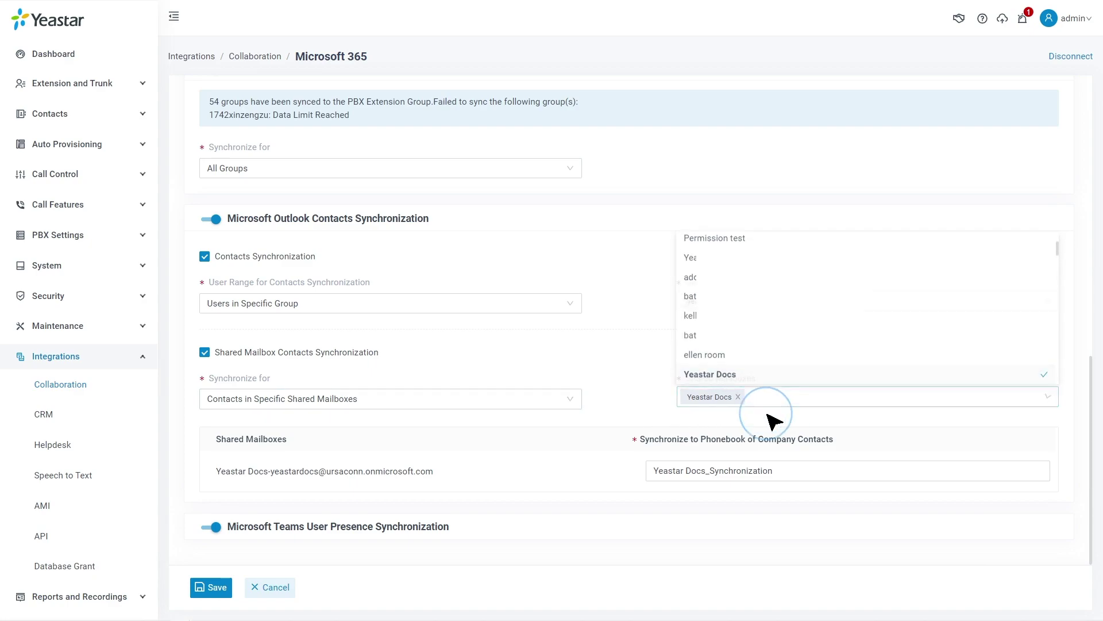
{"action": "key", "text": "BackSpace"}
{"action": "key", "text": "BackSpace"}
{"action": "key", "text": "BackSpace"}
{"action": "key", "text": "BackSpace"}
{"action": "key", "text": "BackSpace"}
{"action": "key", "text": "BackSpace"}
{"action": "key", "text": "BackSpace"}
{"action": "key", "text": "BackSpace"}
{"action": "key", "text": "BackSpace"}
{"action": "key", "text": "BackSpace"}
{"action": "key", "text": "BackSpace"}
{"action": "left_click", "coordinate": [837, 493]}
{"action": "left_click", "coordinate": [209, 590]}
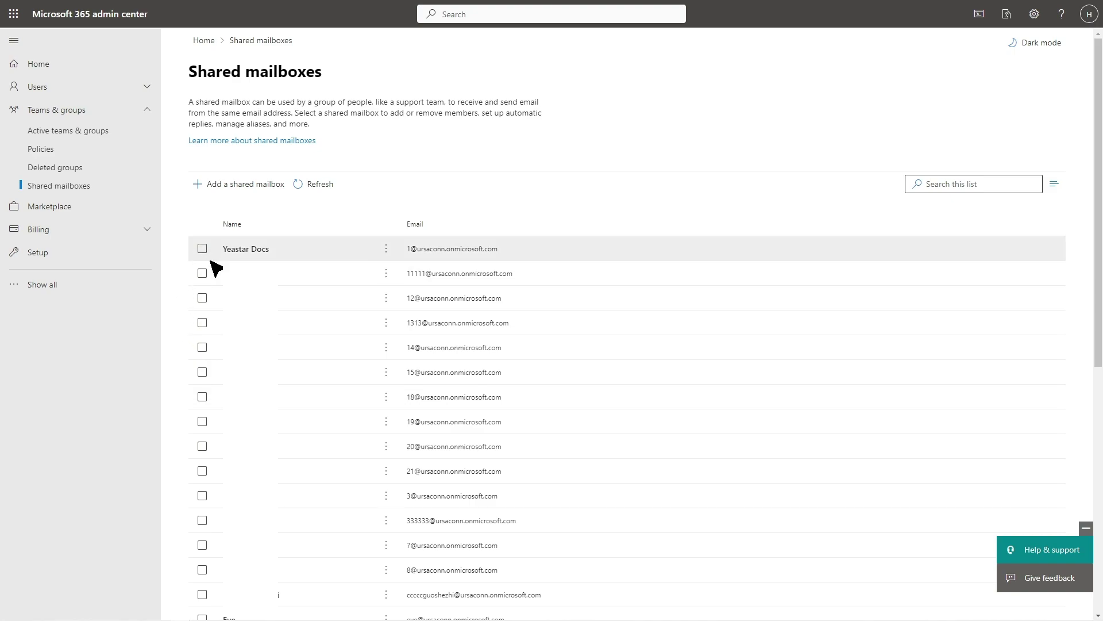
Open the Yeastar Docs shared mailbox, edit its members, and add the chosen user
{"action": "left_click", "coordinate": [317, 251]}
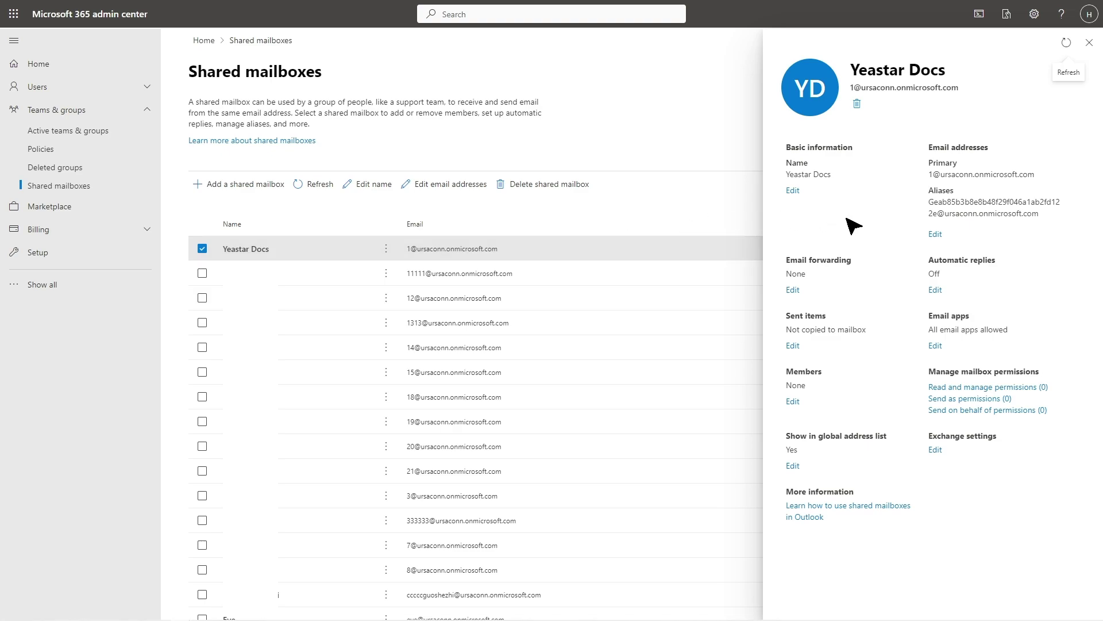
{"action": "left_click", "coordinate": [792, 402]}
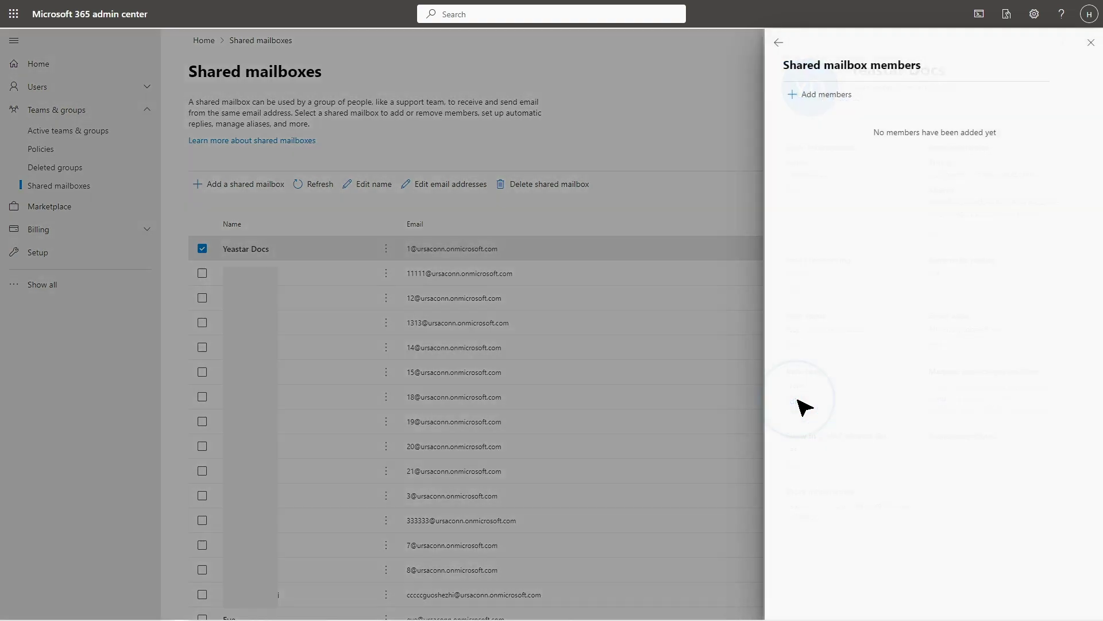
{"action": "left_click", "coordinate": [823, 95]}
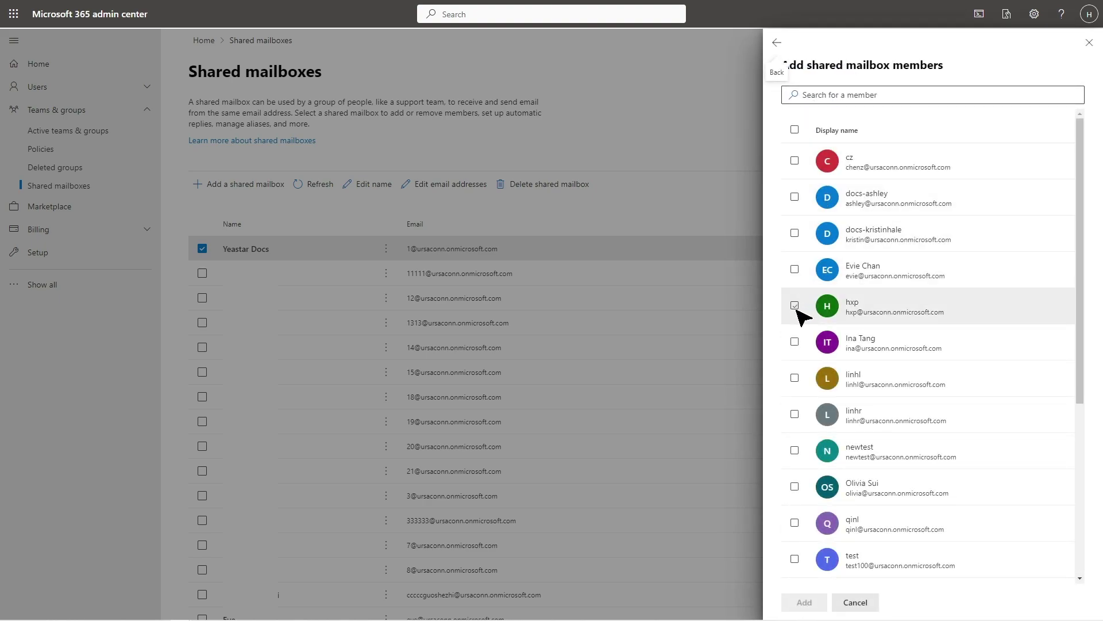
{"action": "left_click", "coordinate": [795, 305]}
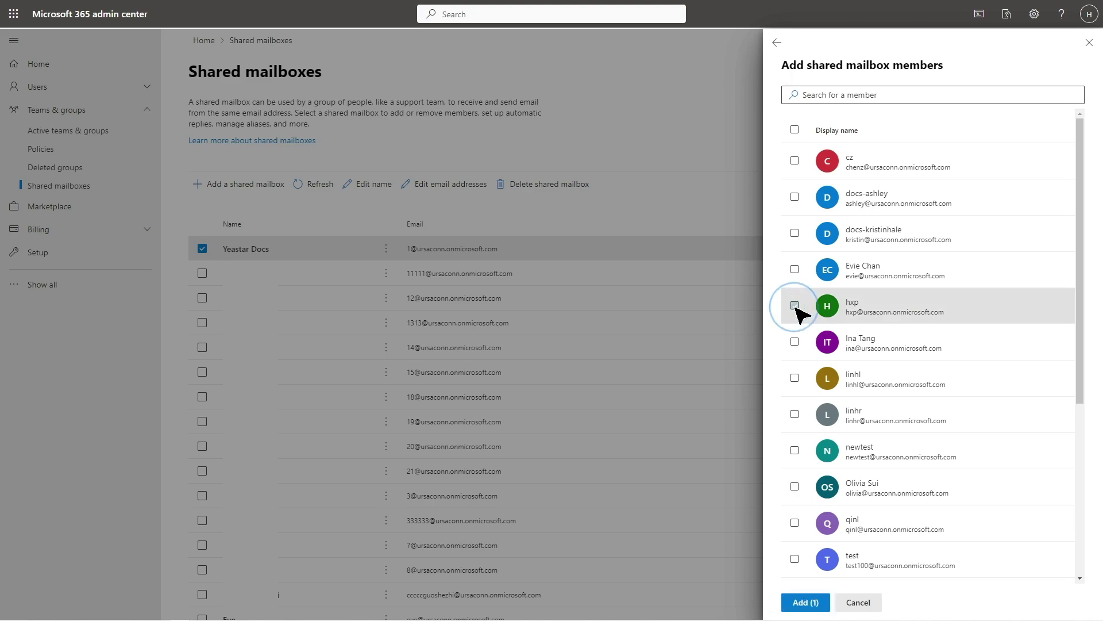
{"action": "left_click", "coordinate": [804, 602]}
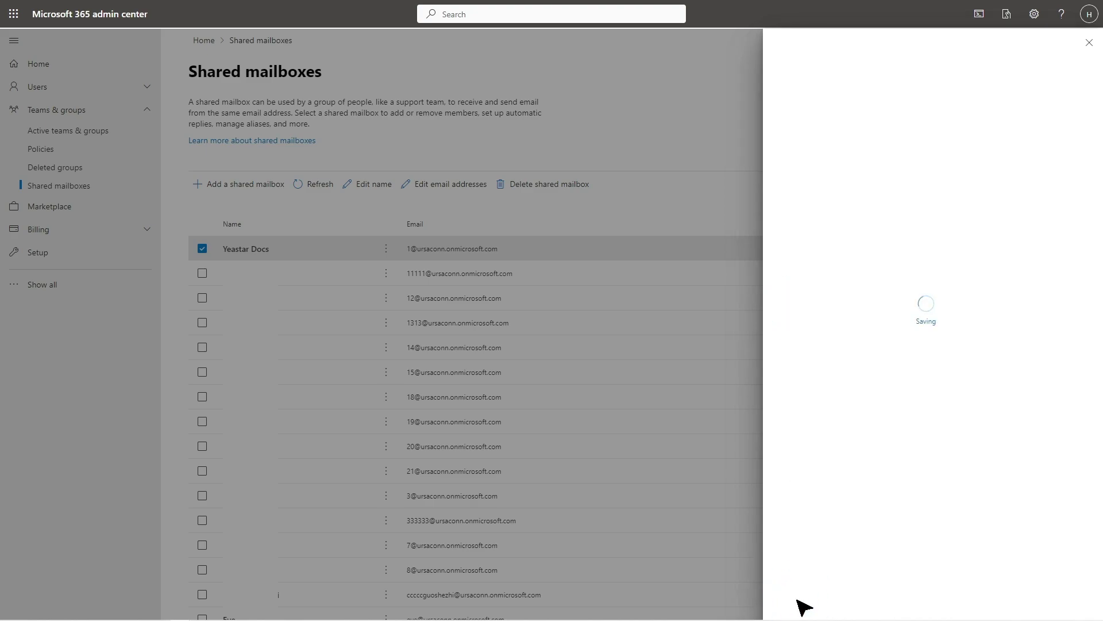